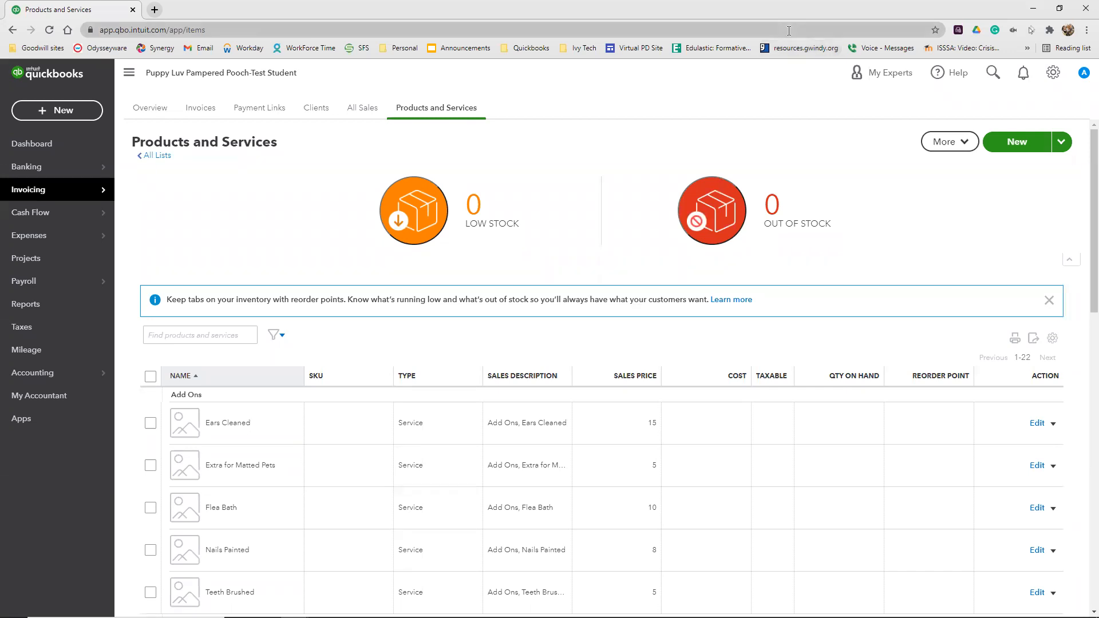
# In the company's expense settings, turn on tracking expenses and items by client and making them billable with sales tax charged.
pyautogui.click(1053, 73)
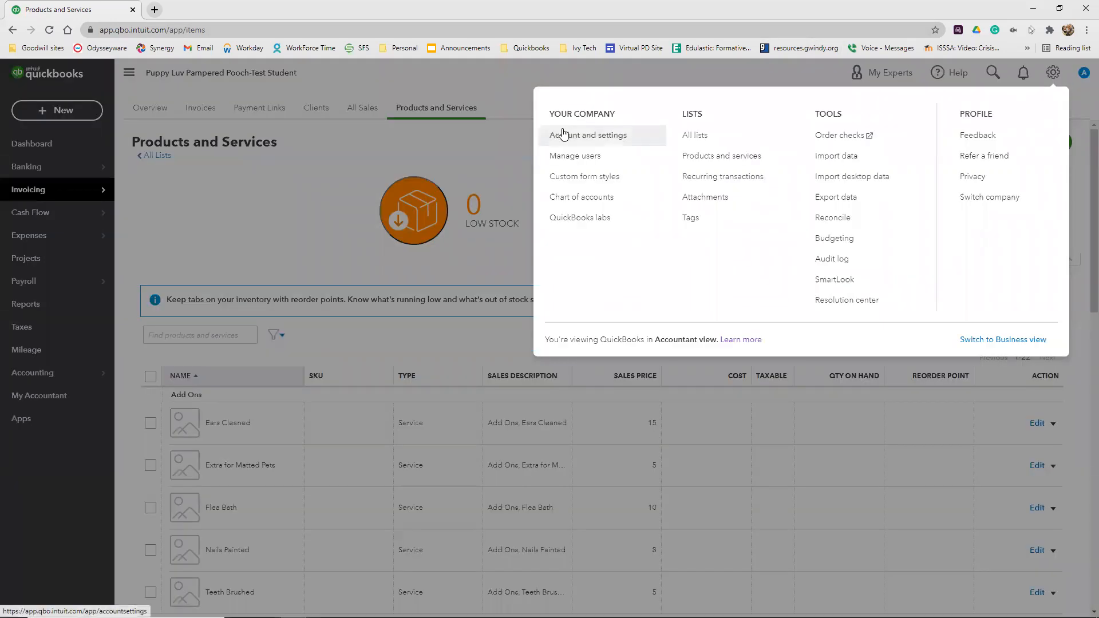
pyautogui.click(587, 136)
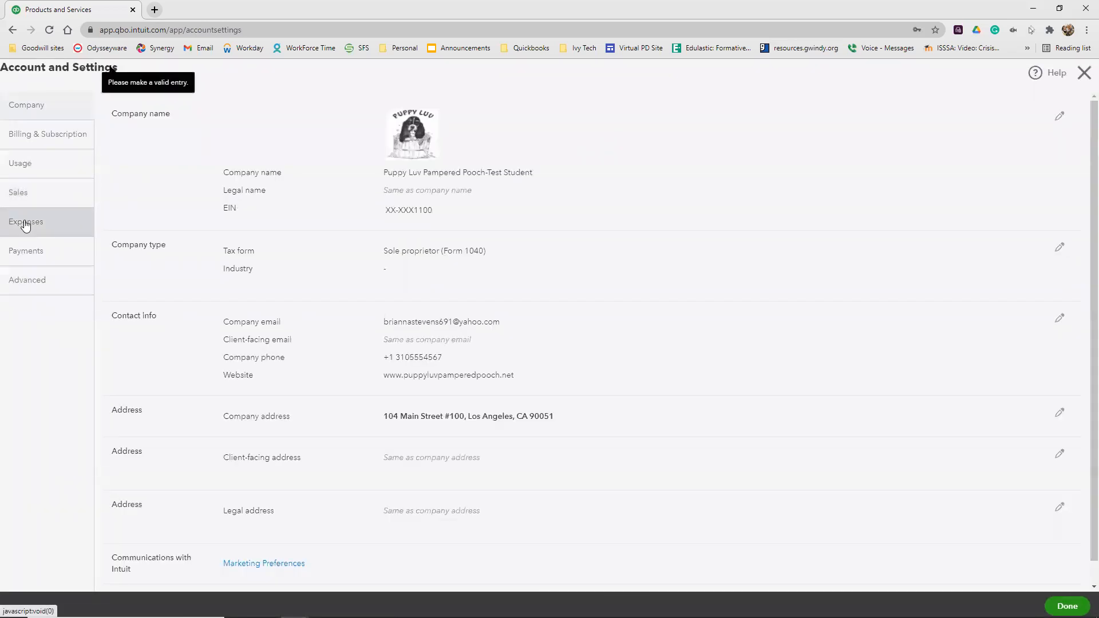
pyautogui.click(26, 225)
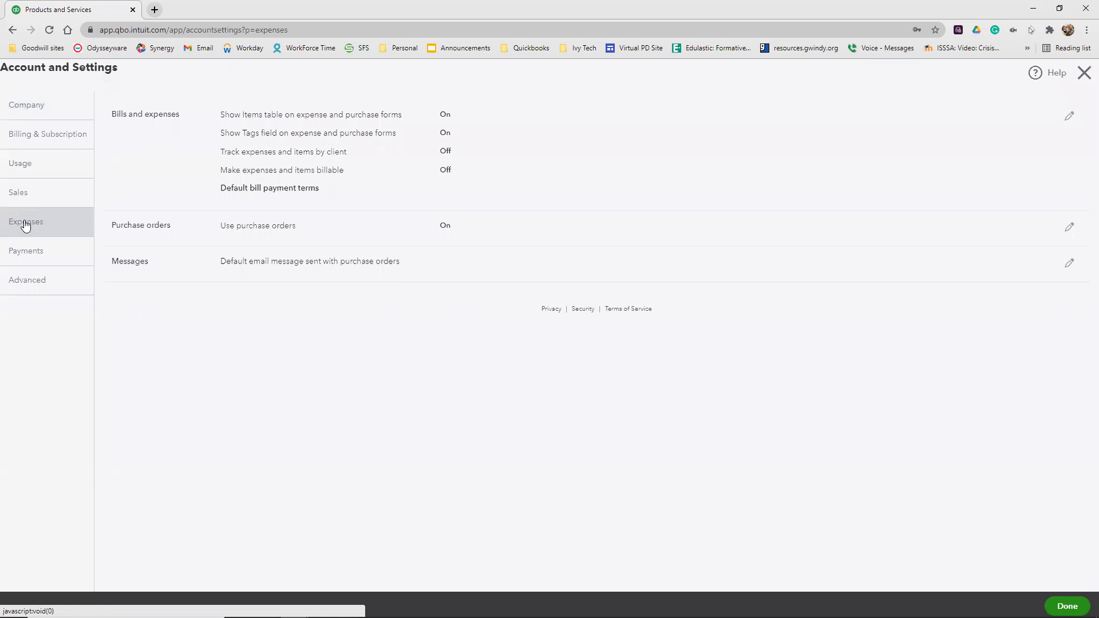
pyautogui.click(169, 119)
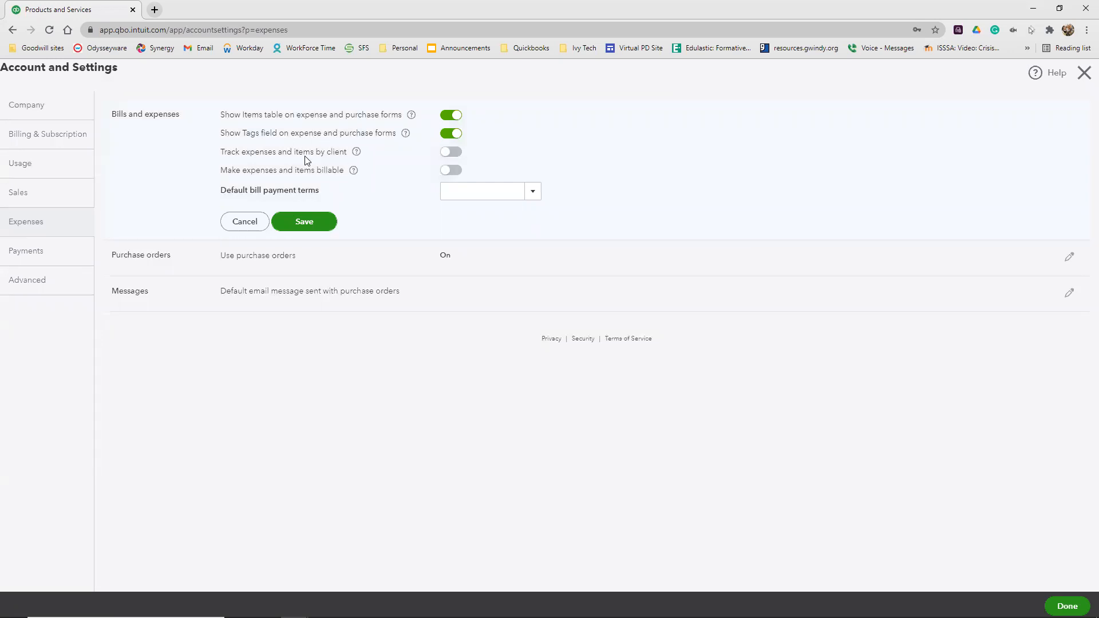
pyautogui.click(455, 154)
pyautogui.click(452, 170)
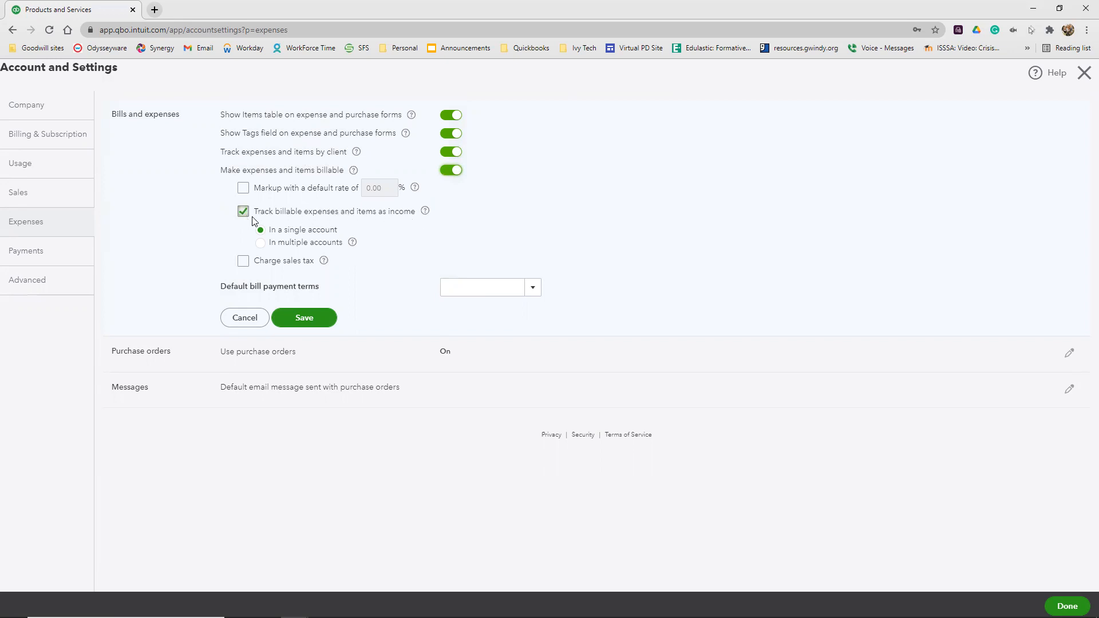
pyautogui.click(244, 262)
pyautogui.click(306, 321)
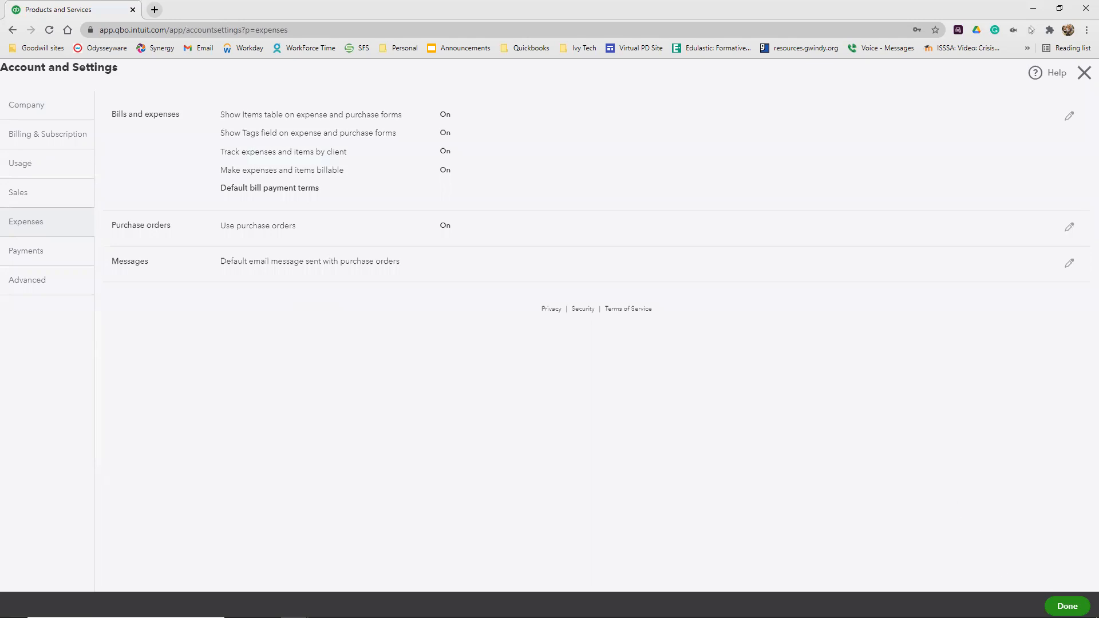
pyautogui.click(1066, 606)
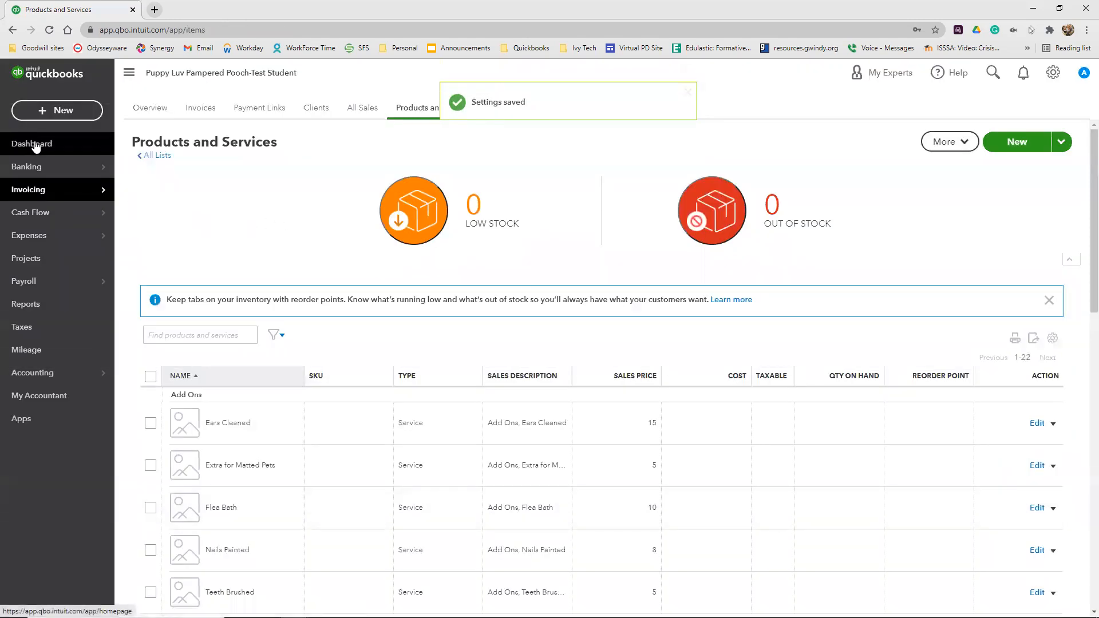
# Start a new expense with payee Ace Groomer and Supply Company, paid from Sadie's City Credit Union.
pyautogui.click(35, 146)
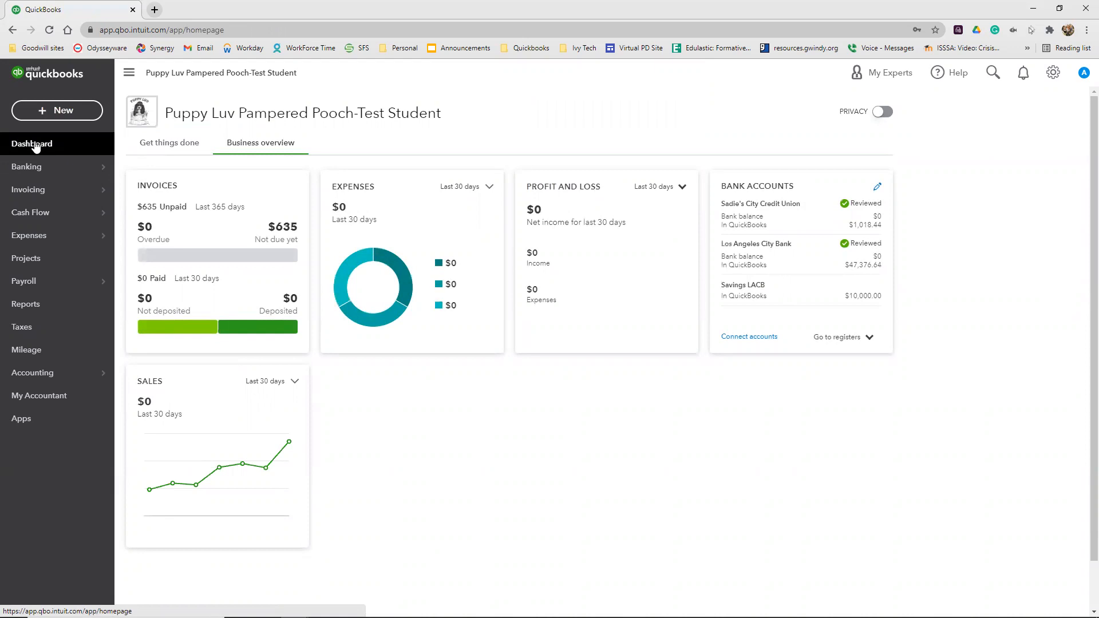
pyautogui.click(55, 112)
pyautogui.click(174, 179)
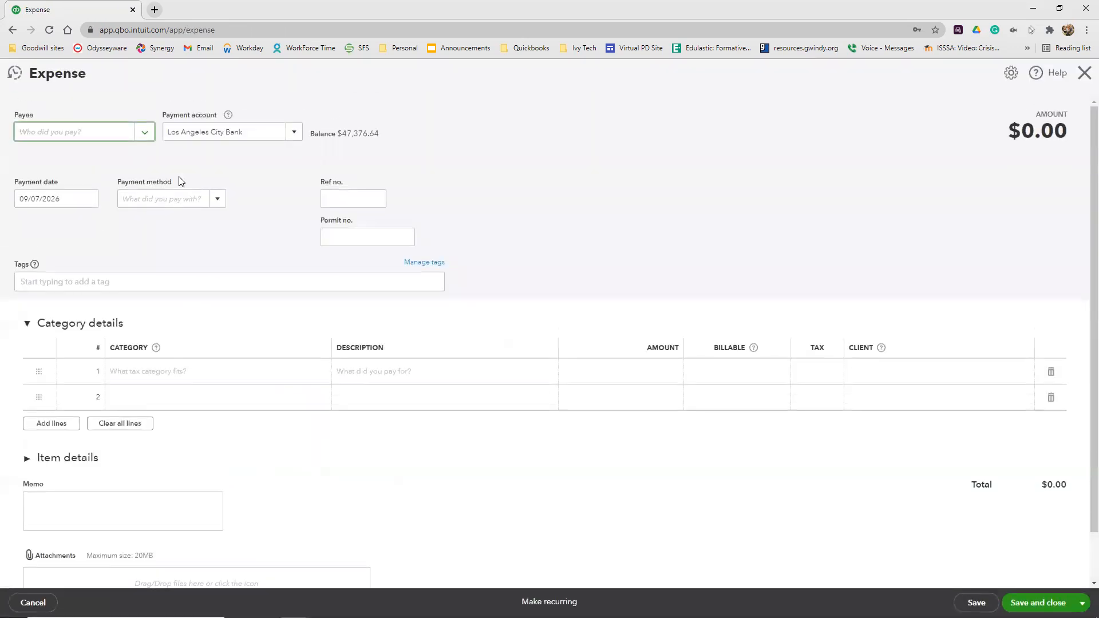
pyautogui.click(72, 133)
pyautogui.write('Ace Gr')
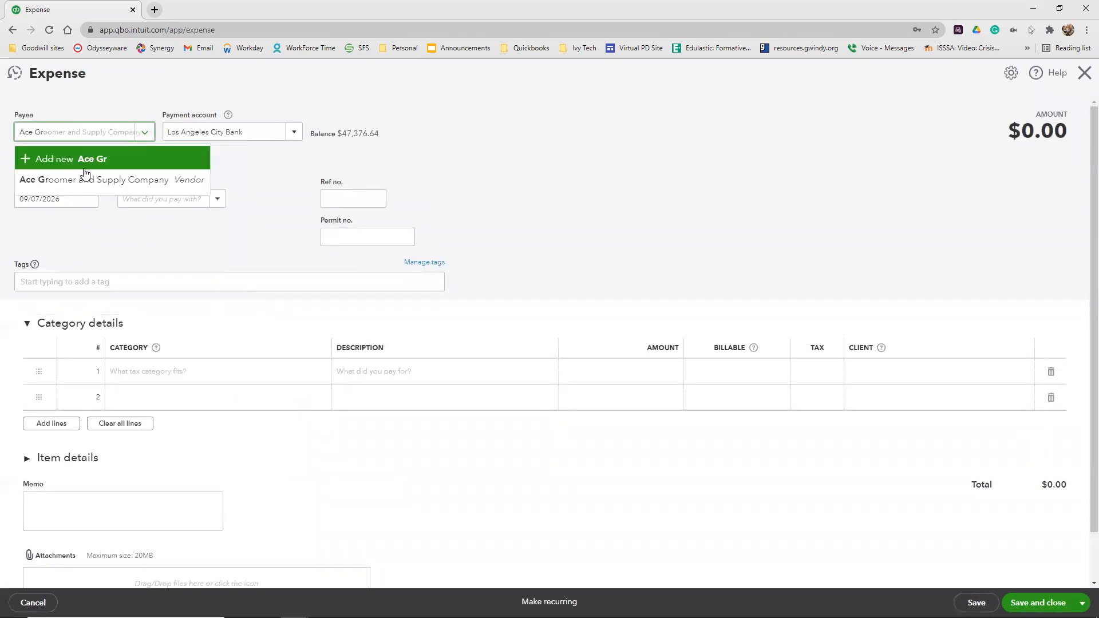
pyautogui.click(86, 179)
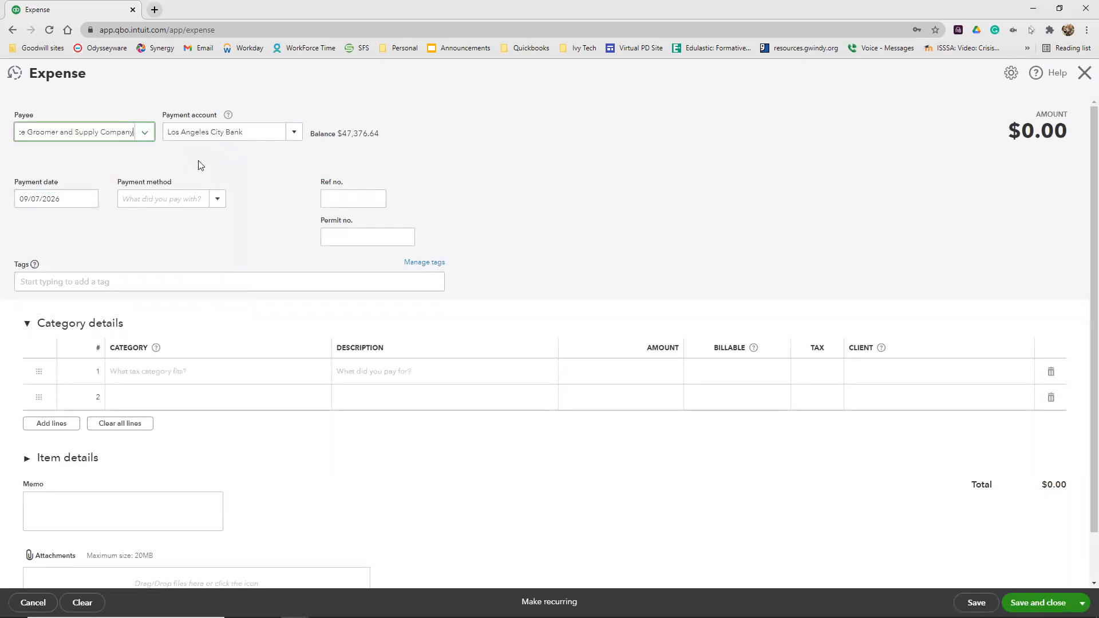
pyautogui.click(294, 136)
pyautogui.click(220, 216)
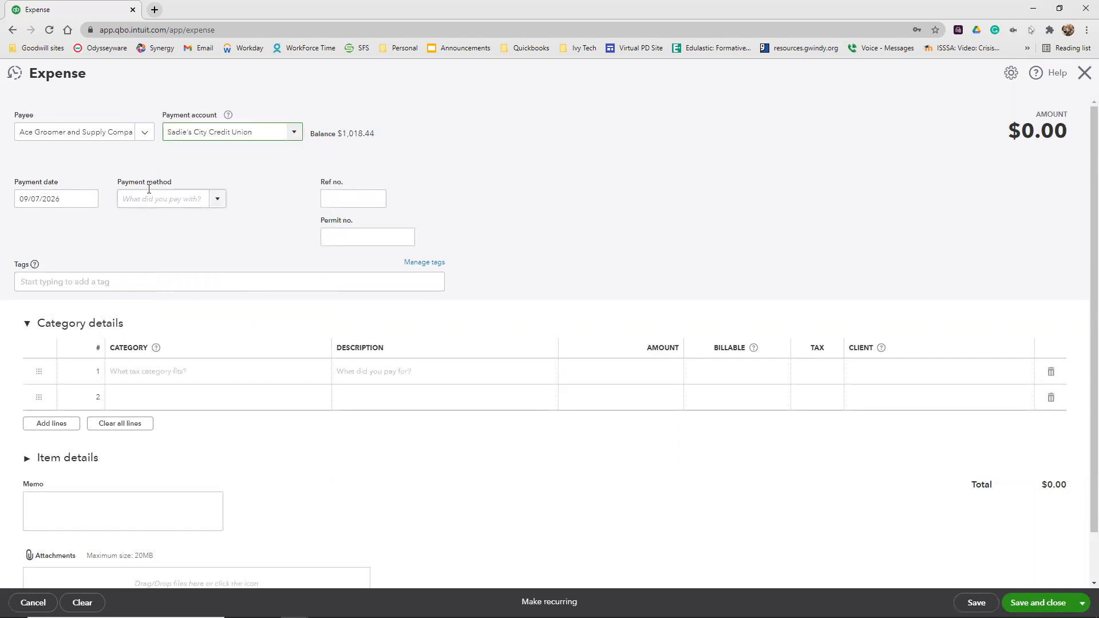
# Set the expense's payment date to 09/10/2026 and the payment method to Credit Card.
pyautogui.click(72, 198)
pyautogui.write('9/10/2026')
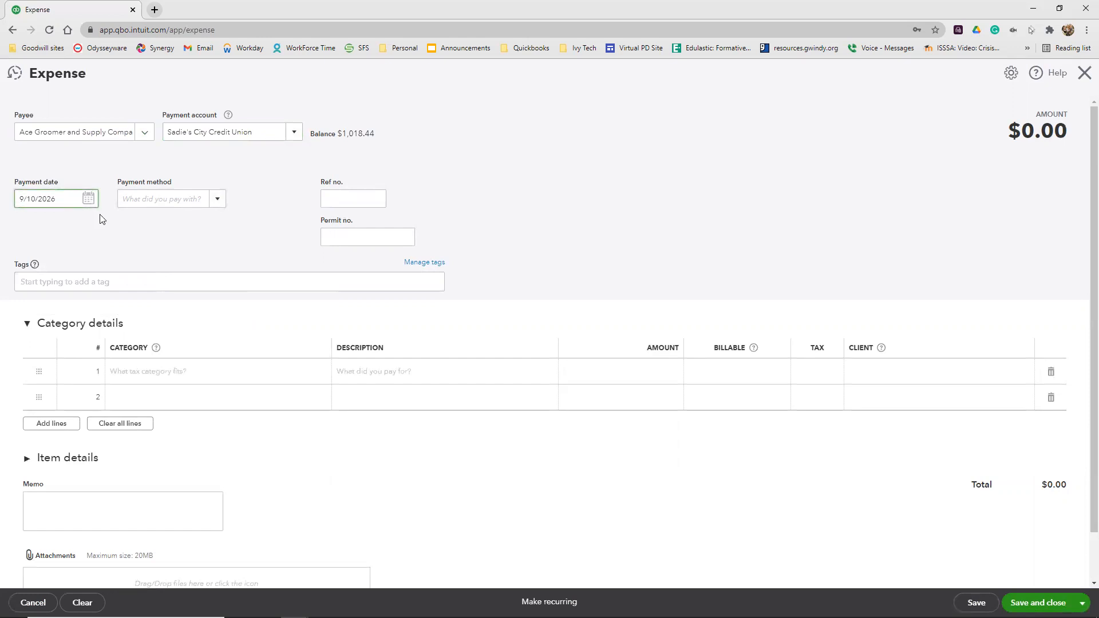
pyautogui.press('Tab')
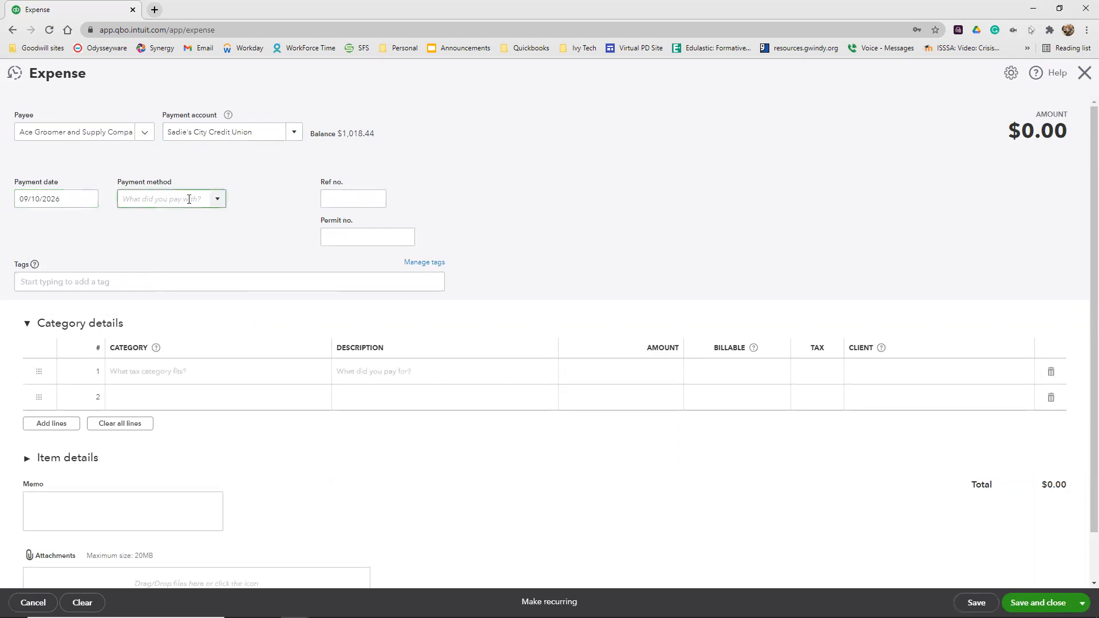
pyautogui.click(218, 199)
pyautogui.click(158, 279)
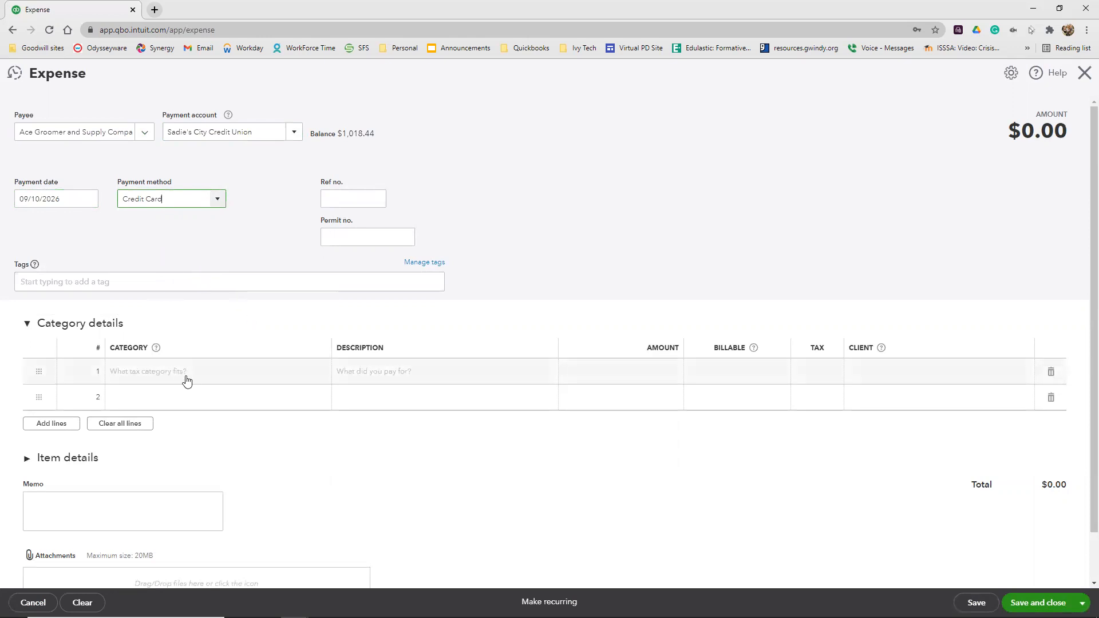
# On the first item details line, add Special Order as a new non-inventory item.
pyautogui.click(67, 467)
pyautogui.scroll(-2, 253, 385)
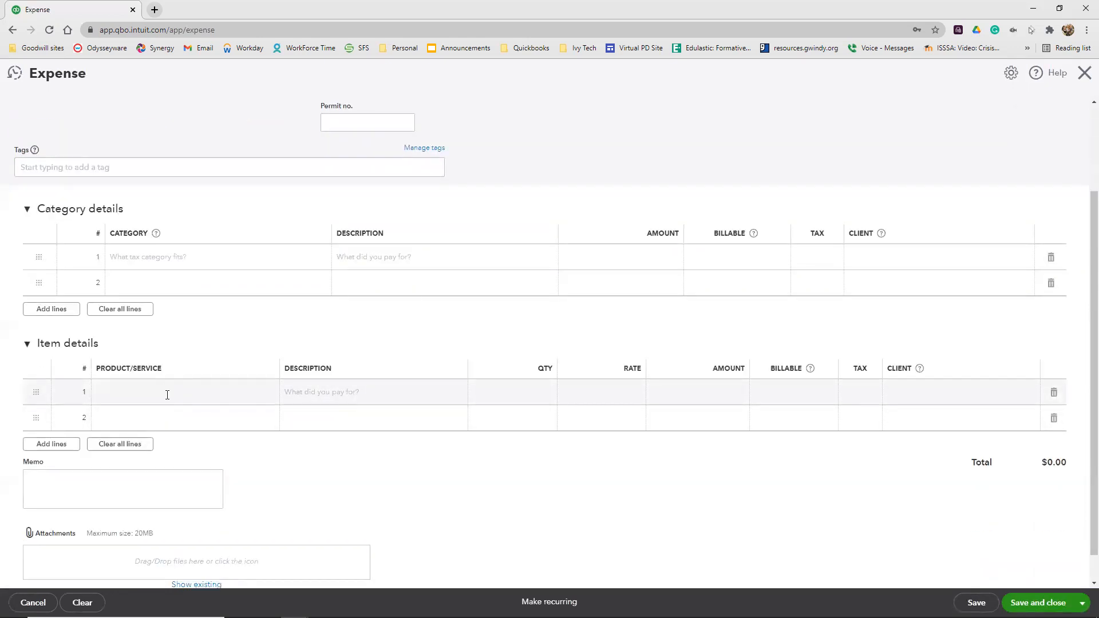
pyautogui.click(166, 391)
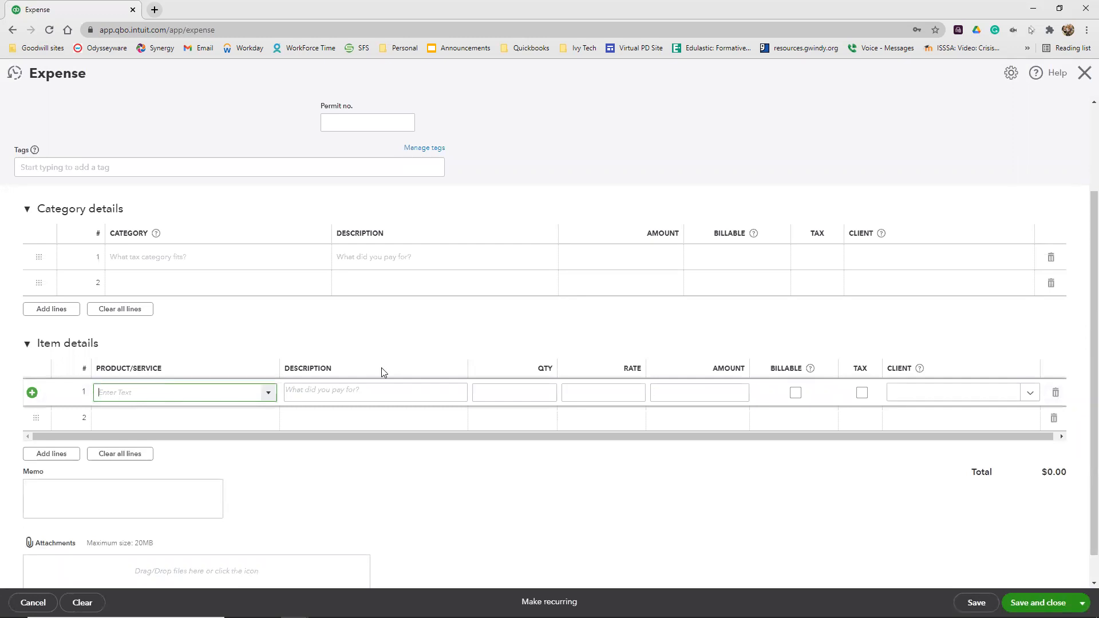
pyautogui.write('Special Order')
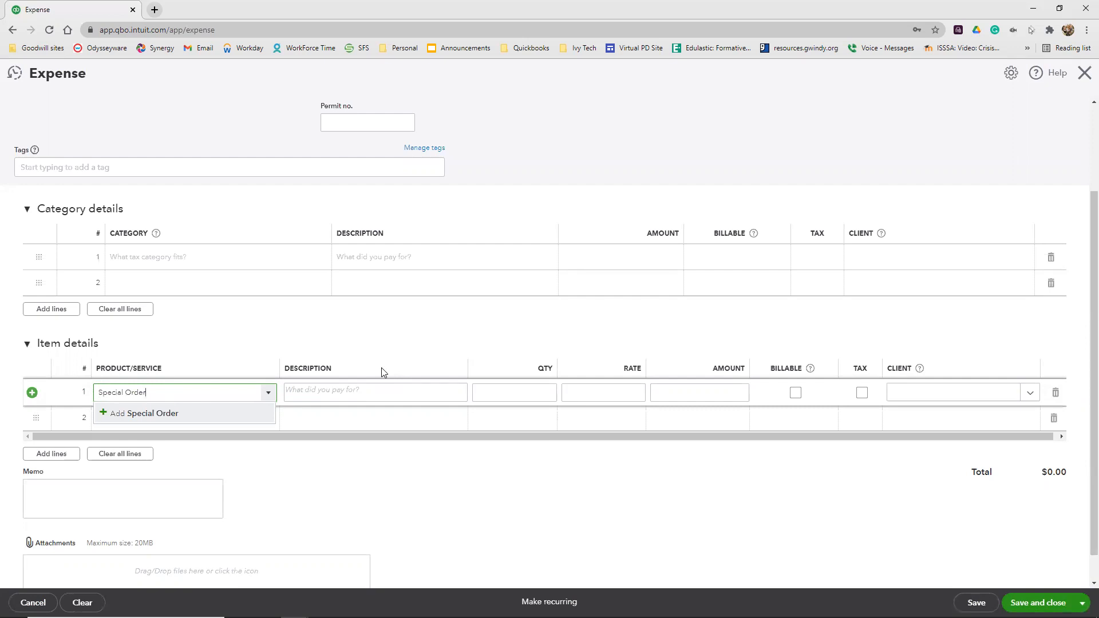
pyautogui.click(132, 416)
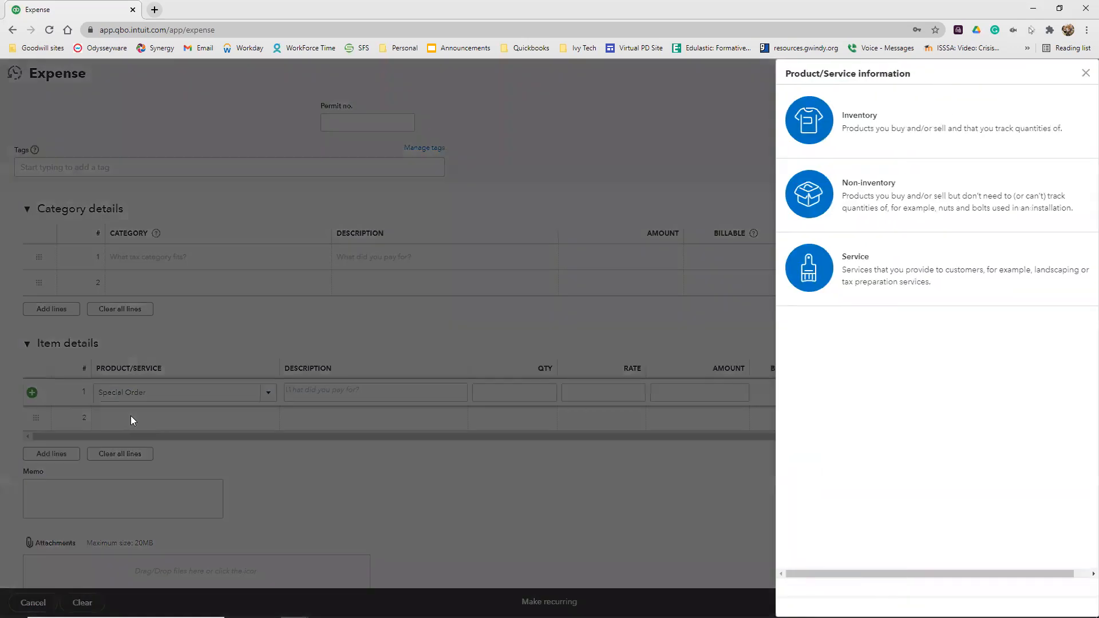
pyautogui.click(867, 209)
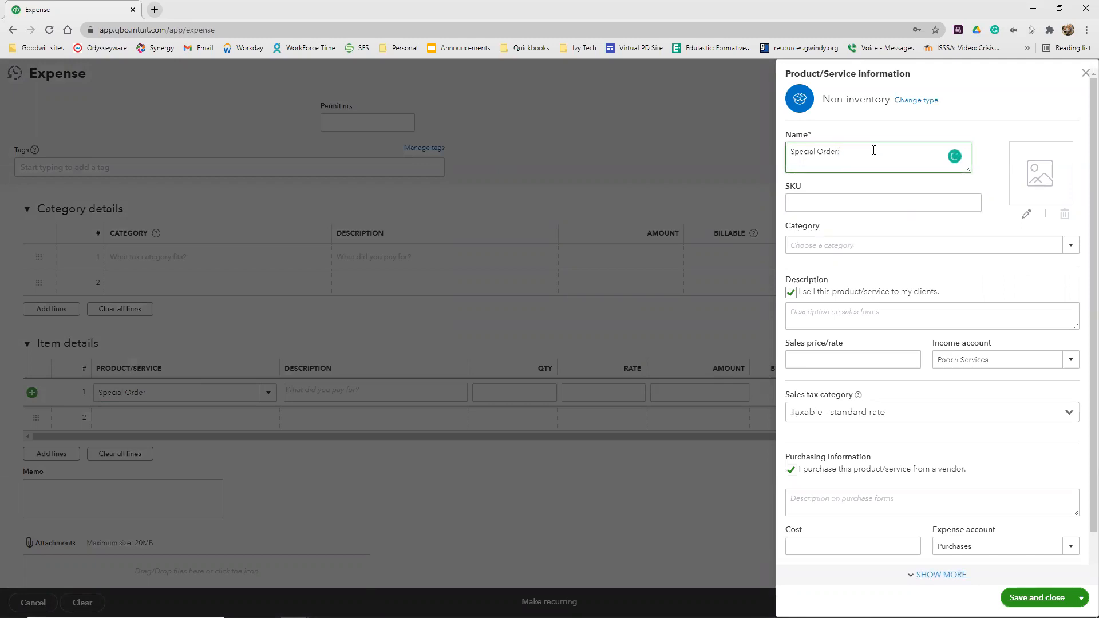
# Give the new item the sales description "Special Order:" and the income account Sales of Product Income.
pyautogui.moveTo(874, 150); pyautogui.dragTo(767, 142)
pyautogui.hotkey('ctrl', 'c')
pyautogui.click(883, 244)
pyautogui.click(865, 316)
pyautogui.hotkey('ctrl', 'v')
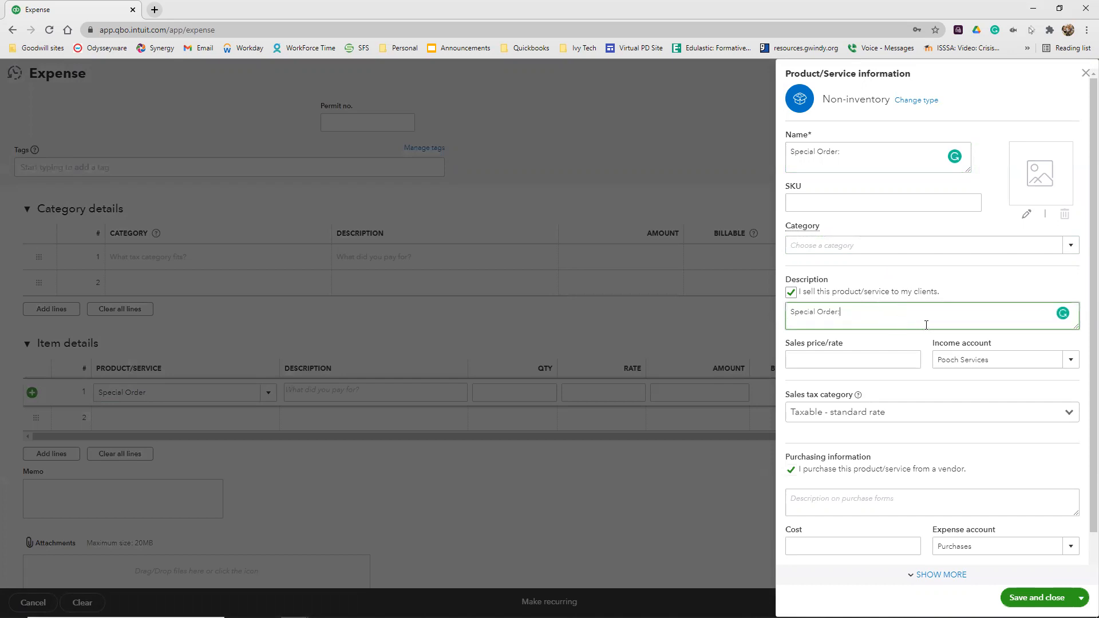
pyautogui.click(1060, 360)
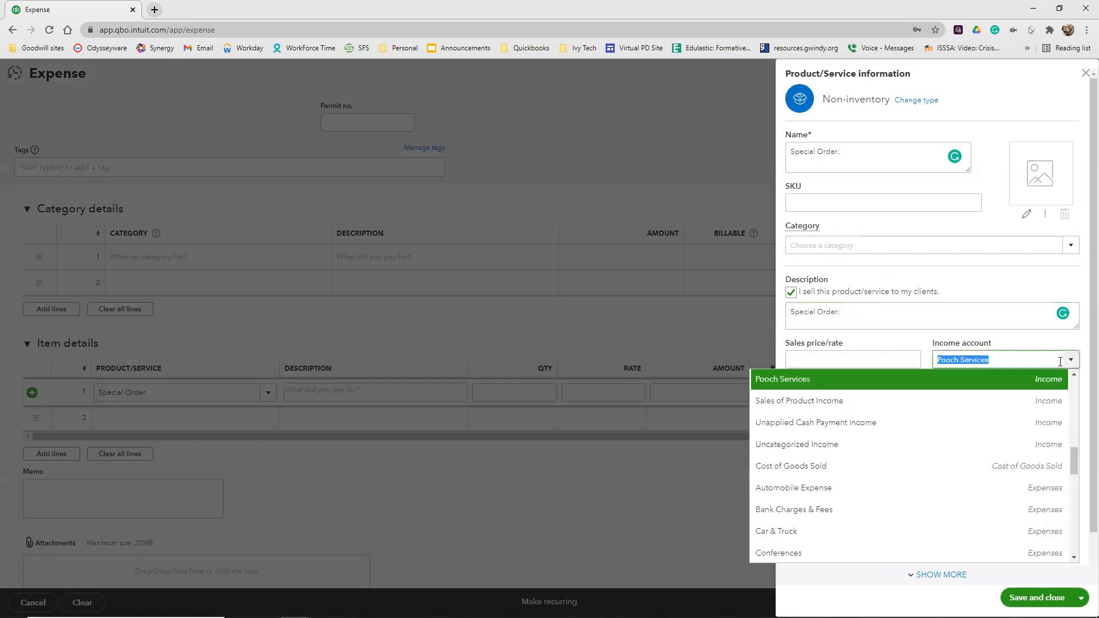
pyautogui.click(827, 402)
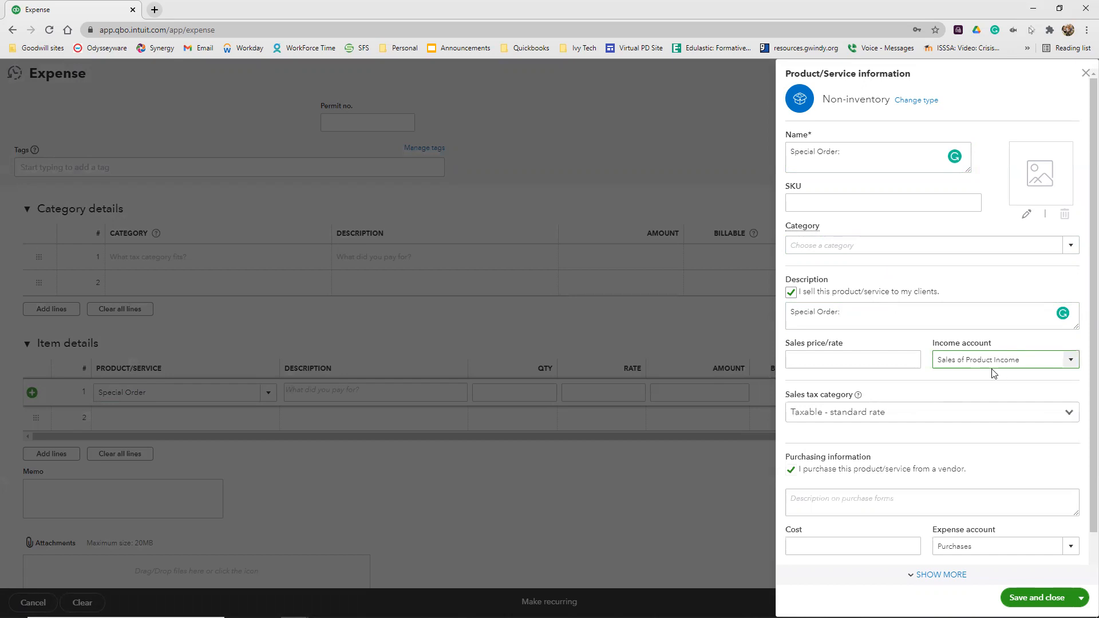
# Remove the colon from the item's name, enter "Special Order:" as its purchase description, and save the item.
pyautogui.scroll(-1, 993, 374)
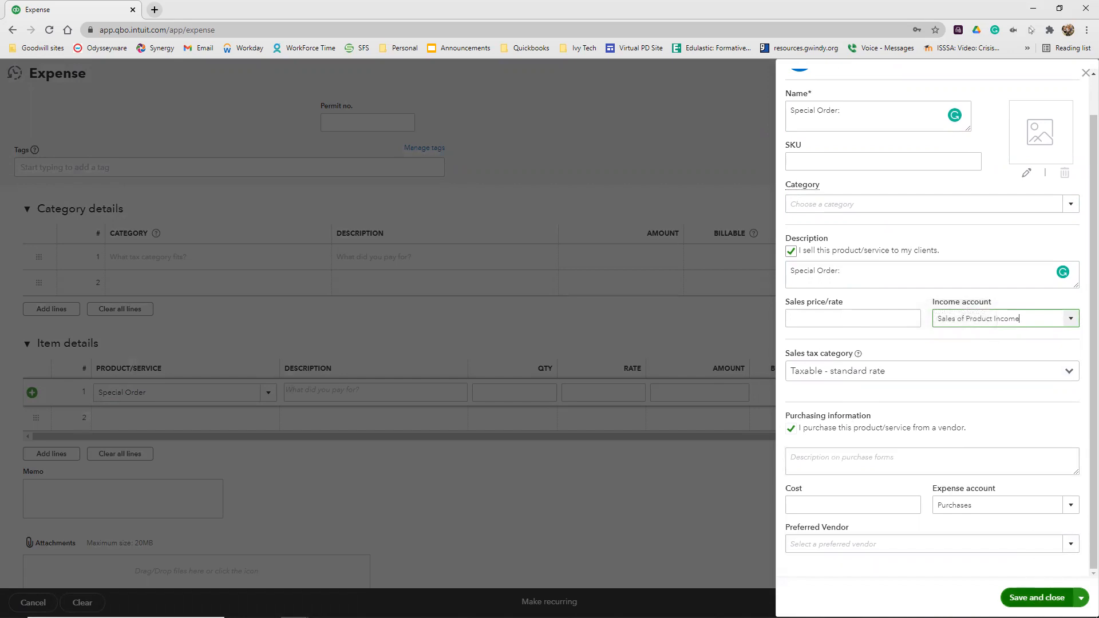
pyautogui.click(1036, 598)
pyautogui.hotkey('ctrl', 'c')
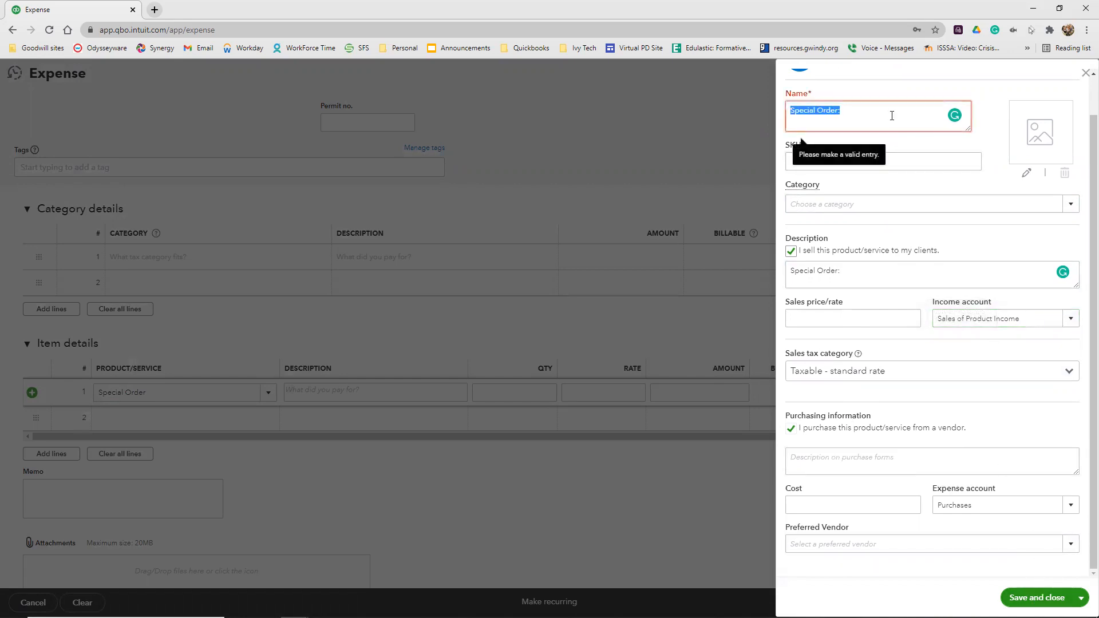
pyautogui.click(892, 115)
pyautogui.press('BackSpace')
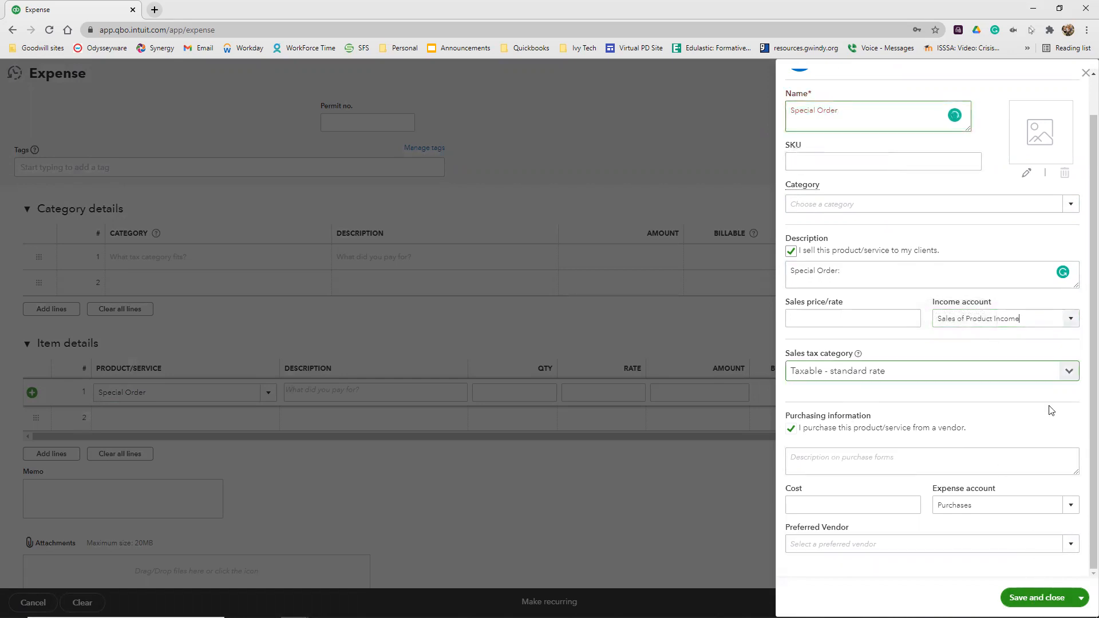
pyautogui.click(947, 466)
pyautogui.hotkey('ctrl', 'v')
pyautogui.click(1056, 595)
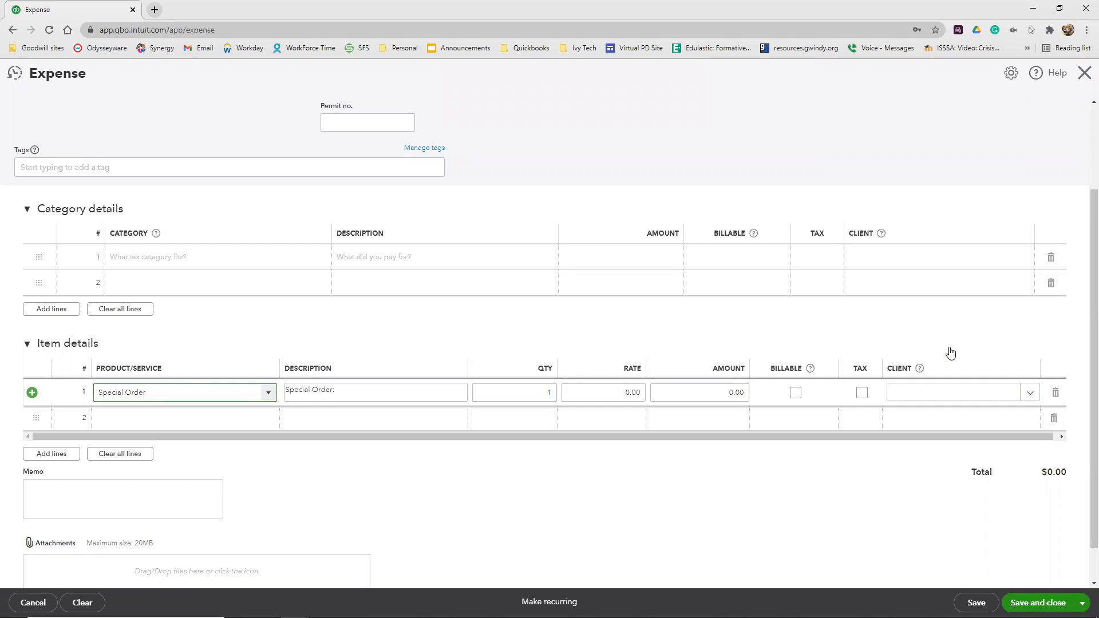
# Add "Awesome folding Kennel Crate Medium" to the Special Order line's description, with quantity 3 and rate 45.
pyautogui.click(428, 387)
pyautogui.click(428, 384)
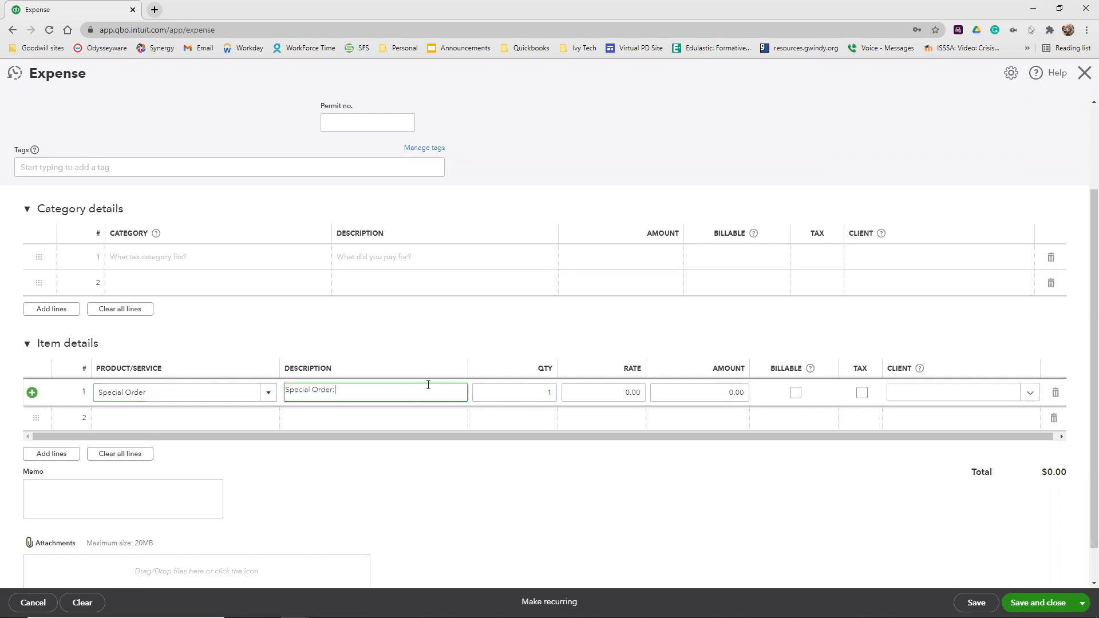
pyautogui.write('Awesome folding Kennel Crate Medium')
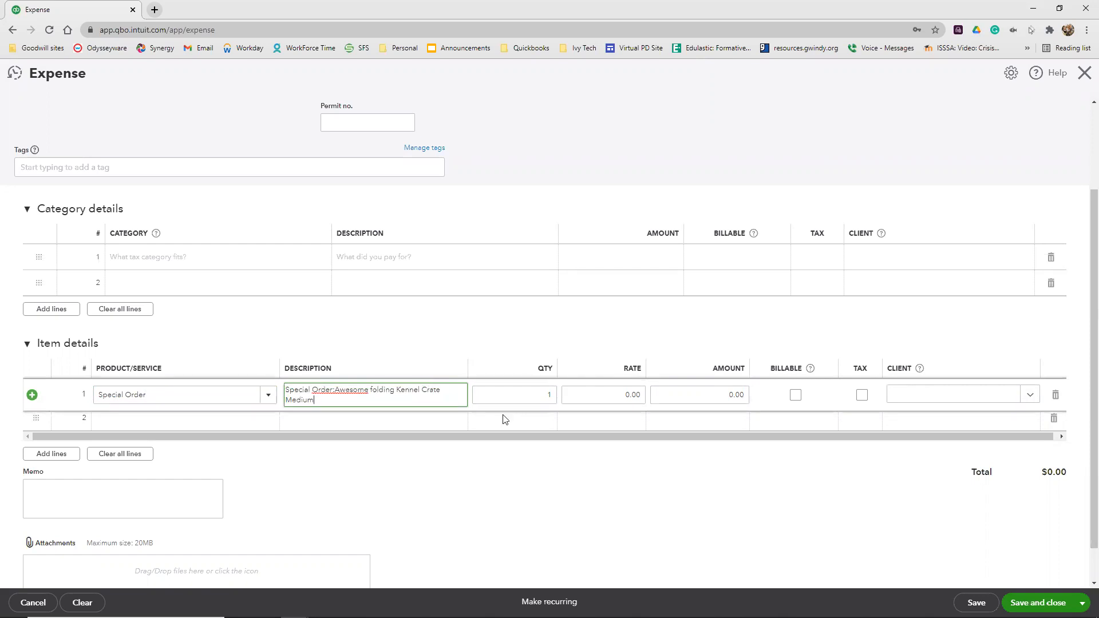
pyautogui.click(543, 394)
pyautogui.write('3')
pyautogui.click(620, 393)
pyautogui.write('45')
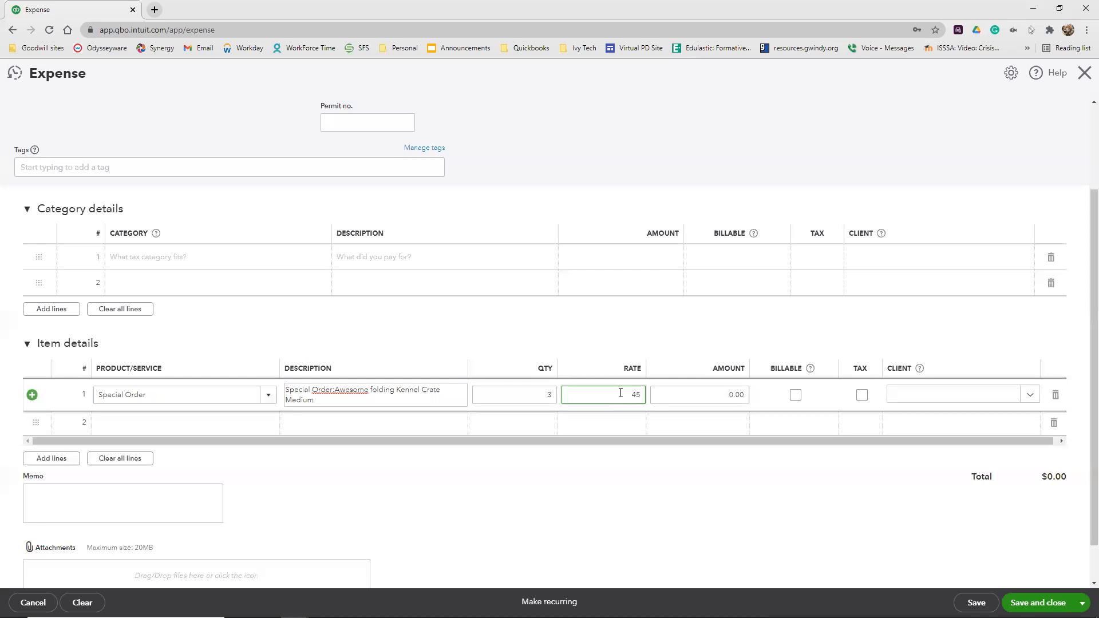
# Mark the Special Order line billable to the requesting client, then save and close the expense.
pyautogui.click(796, 395)
pyautogui.click(904, 398)
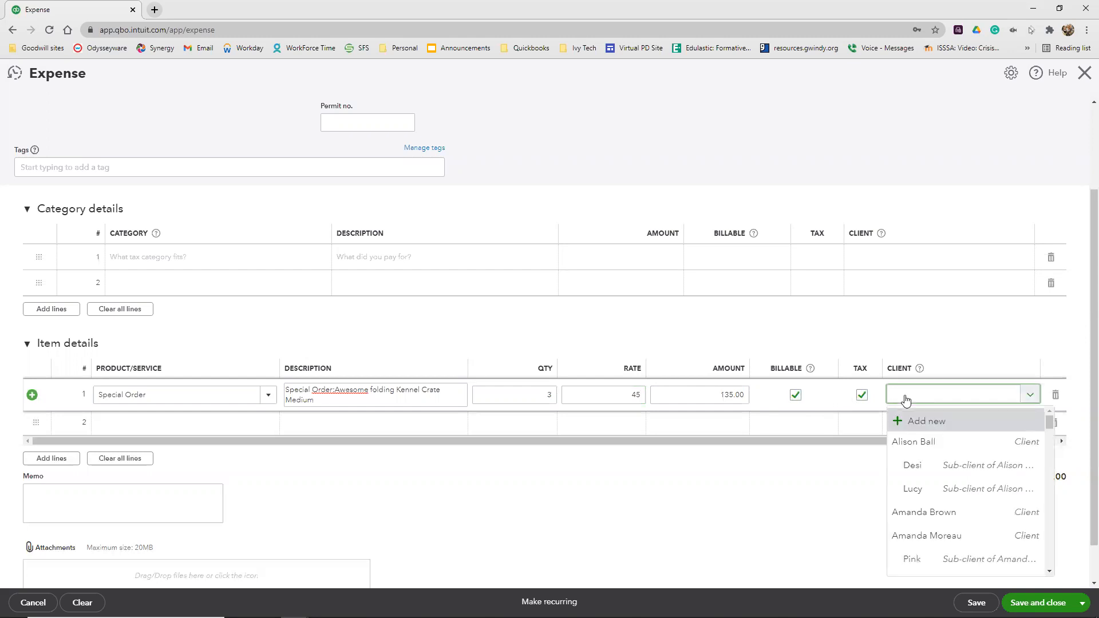
pyautogui.write('nanc')
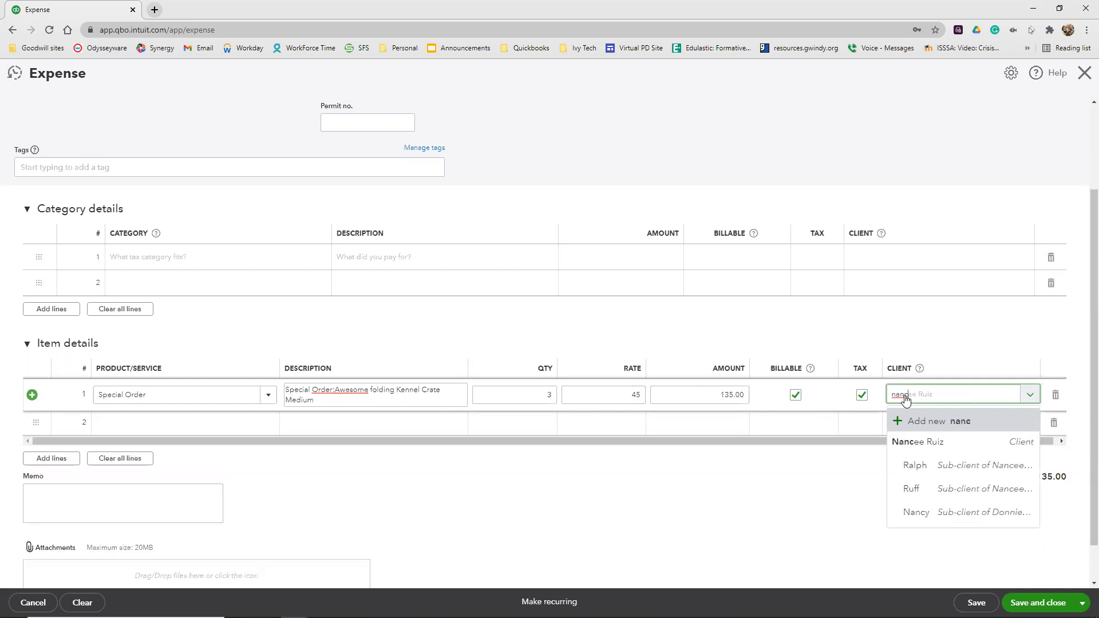
pyautogui.click(932, 441)
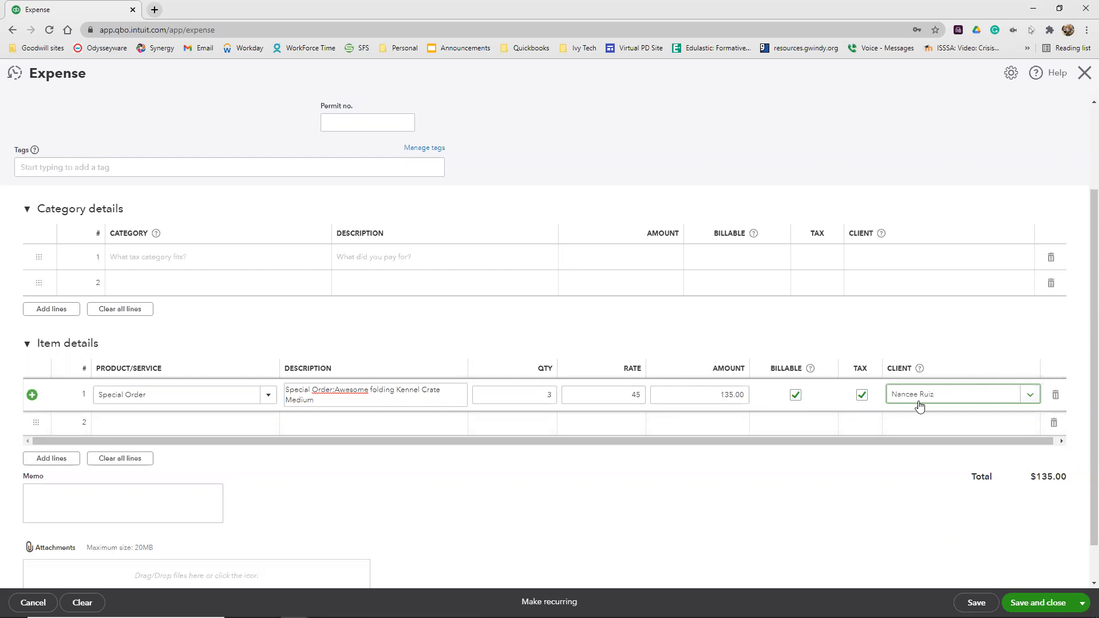
pyautogui.click(1039, 601)
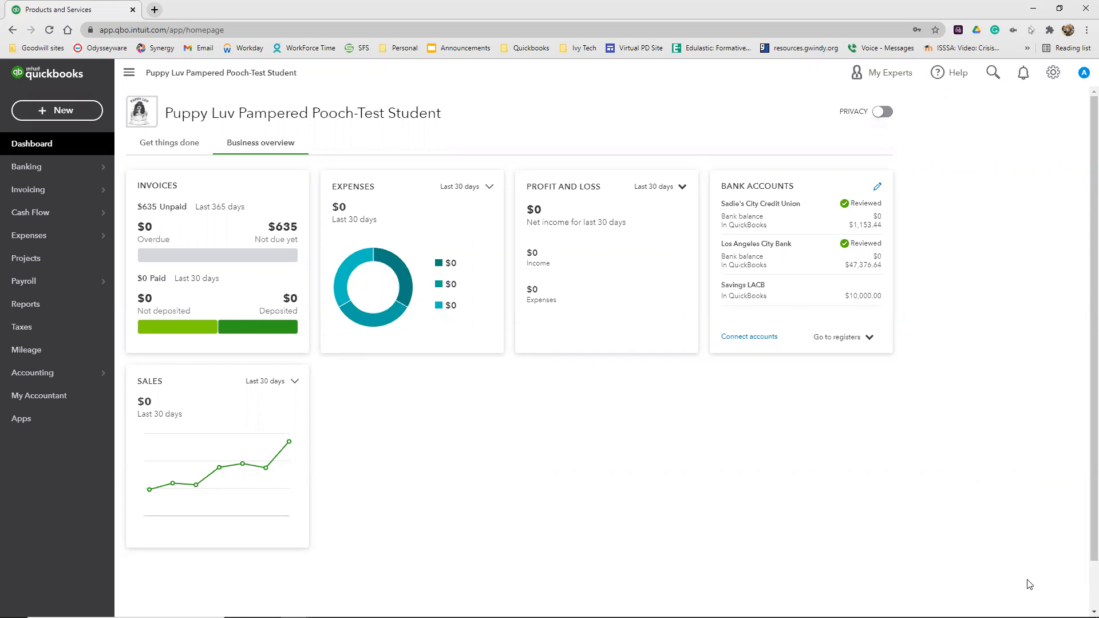
# Start a new invoice for the client who requested the special order and enter the client's shipping address.
pyautogui.click(69, 112)
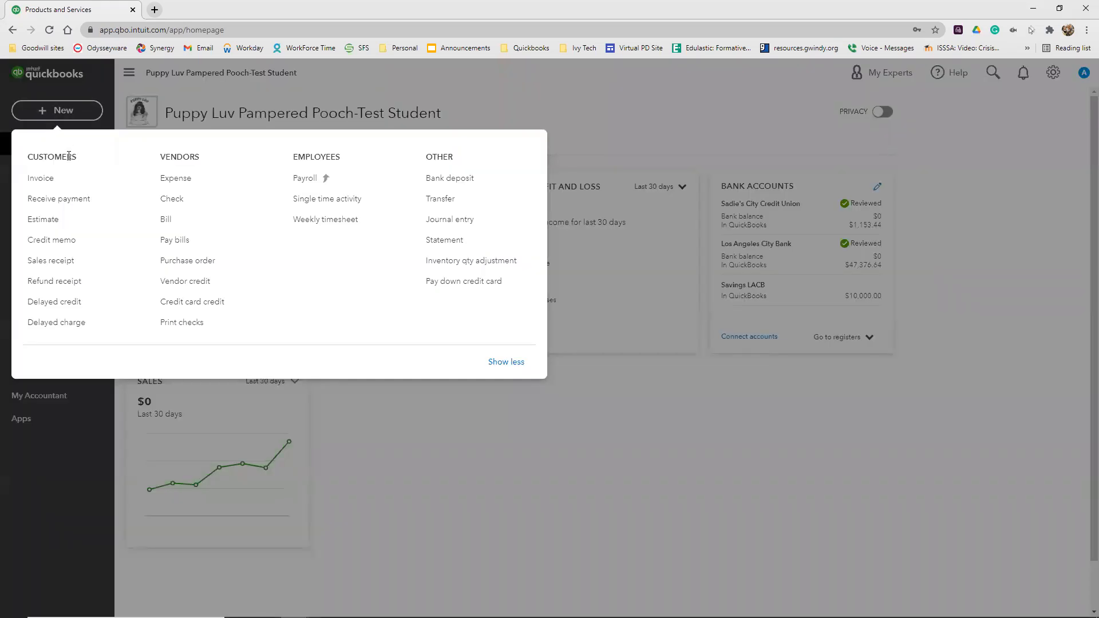
pyautogui.click(45, 181)
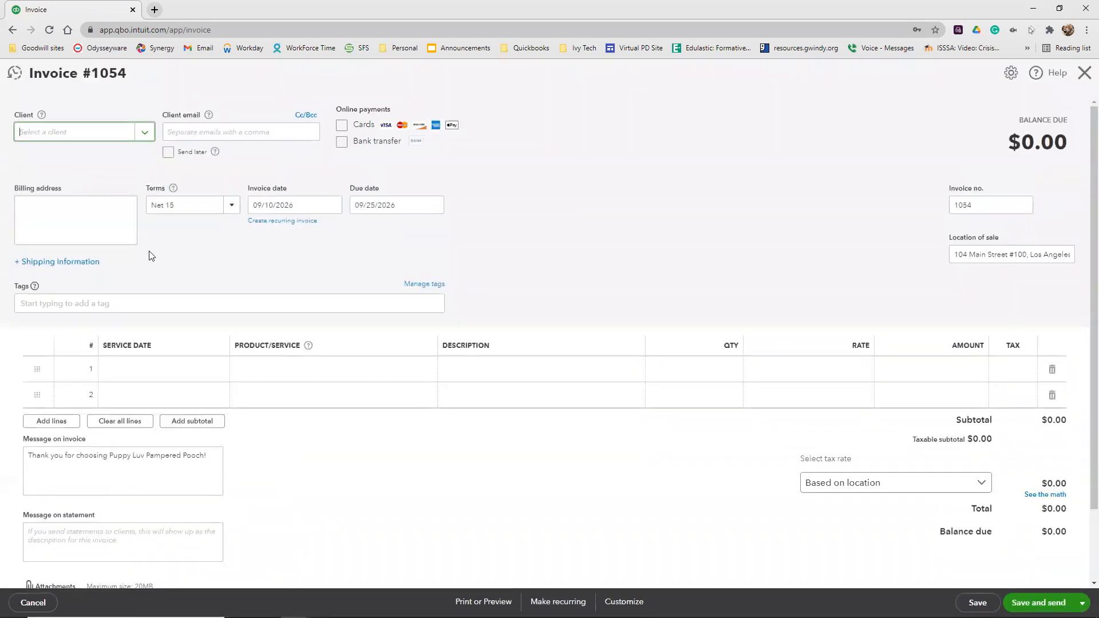
pyautogui.write('Na')
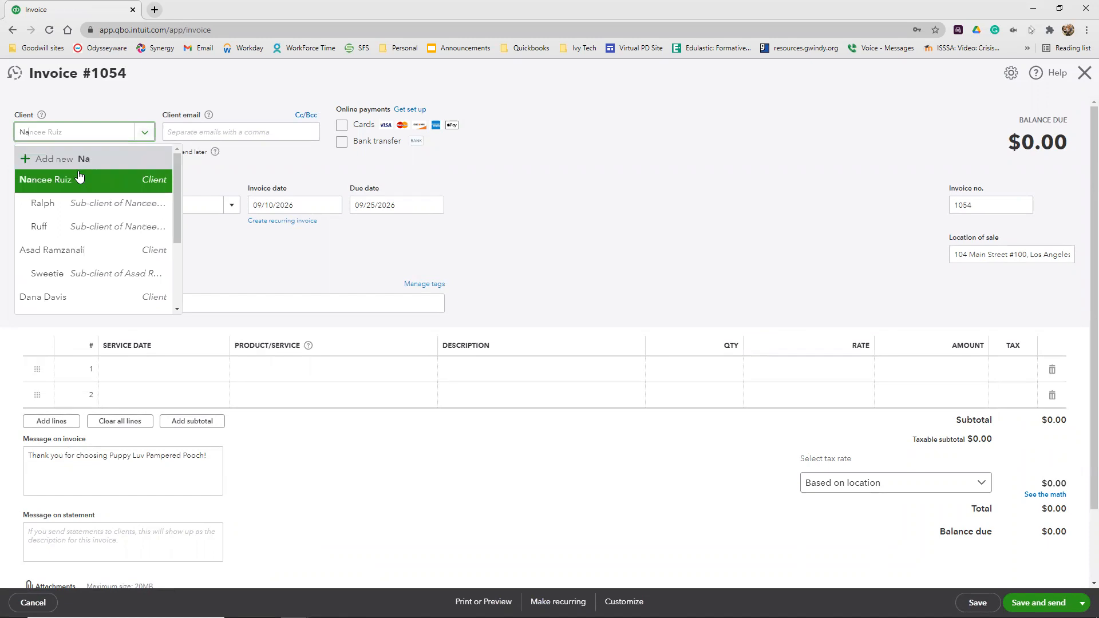
pyautogui.click(79, 178)
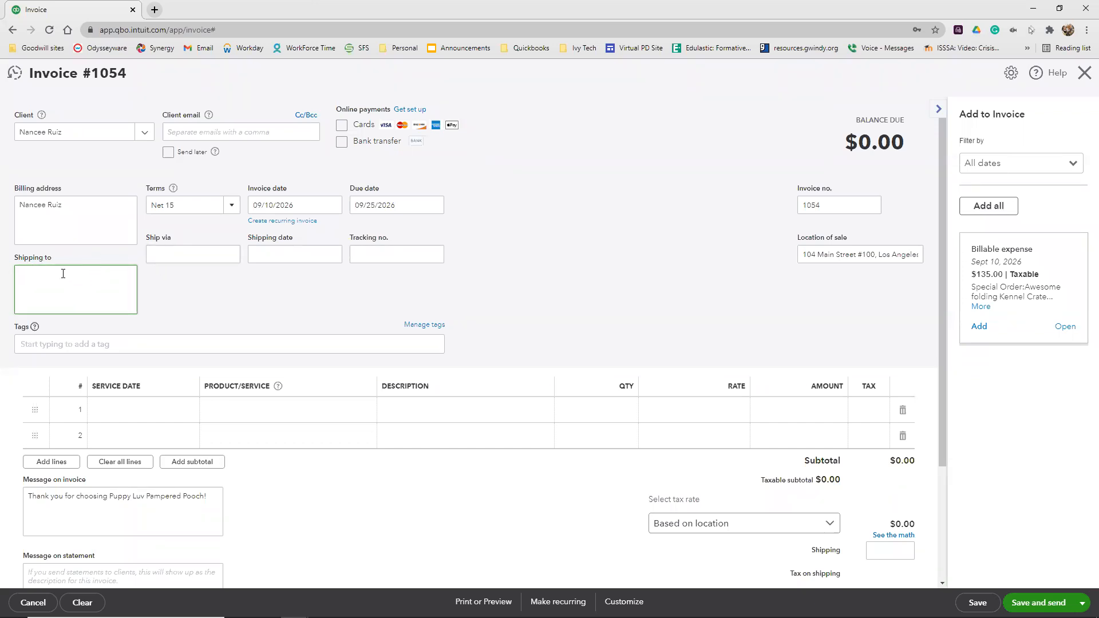
pyautogui.write('Los Angeles, CA 90051')
pyautogui.click(297, 303)
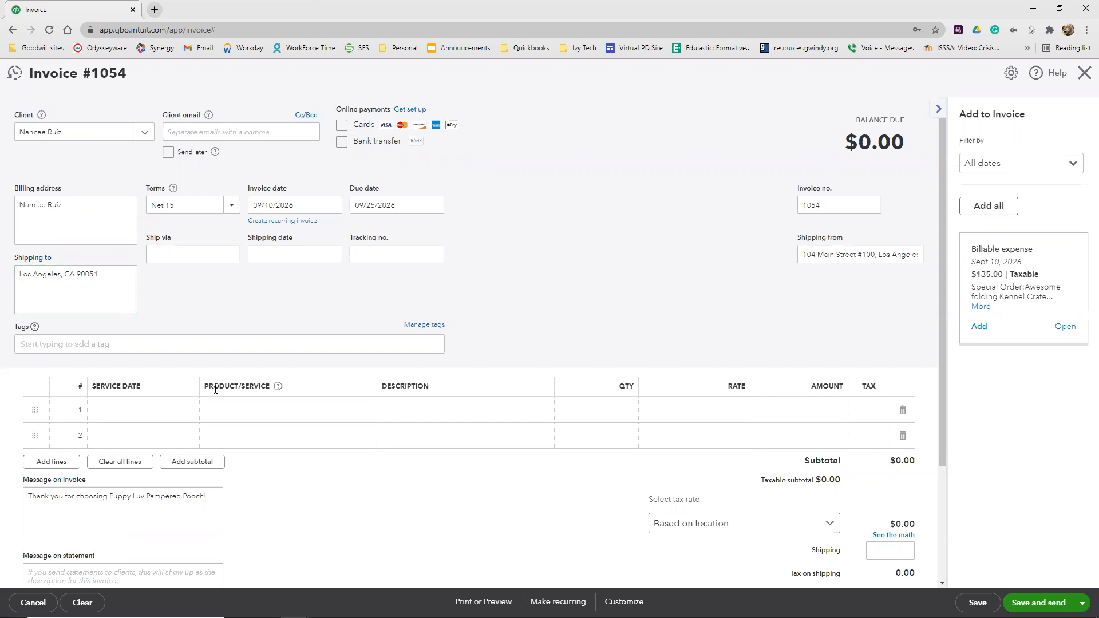
# Set the invoice date to 9/16/2026.
pyautogui.click(169, 410)
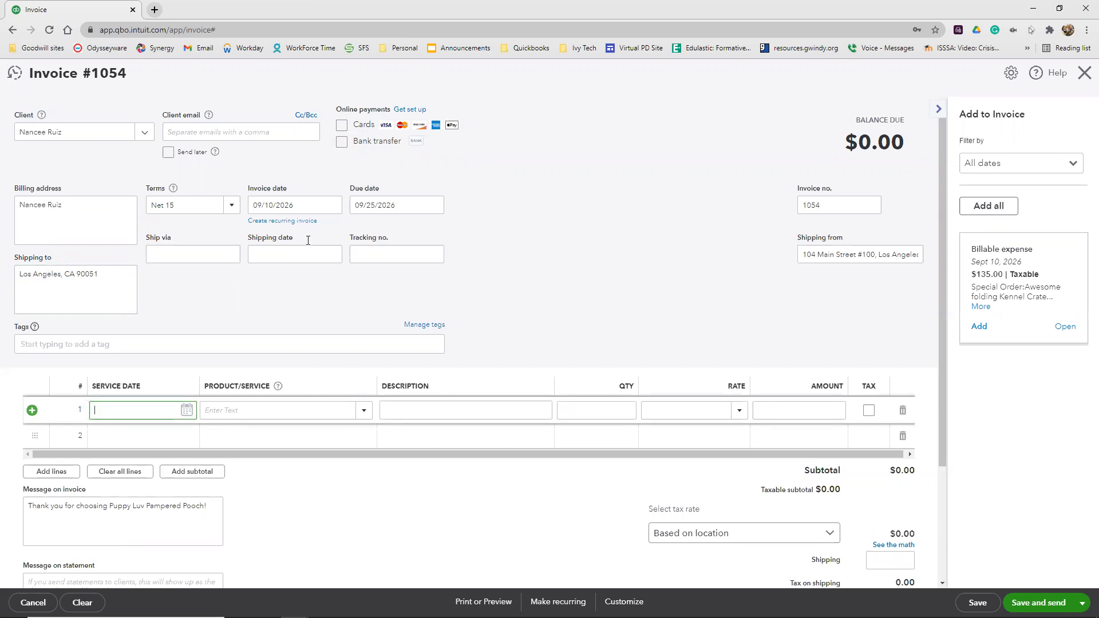
pyautogui.click(305, 204)
pyautogui.write('9/16/2026')
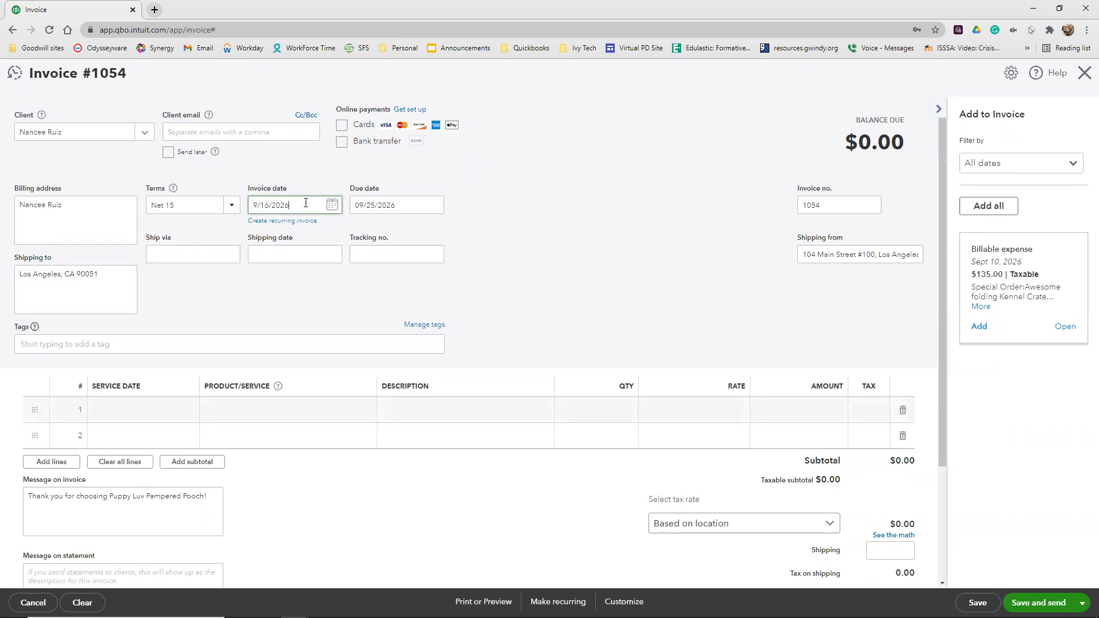
pyautogui.click(496, 212)
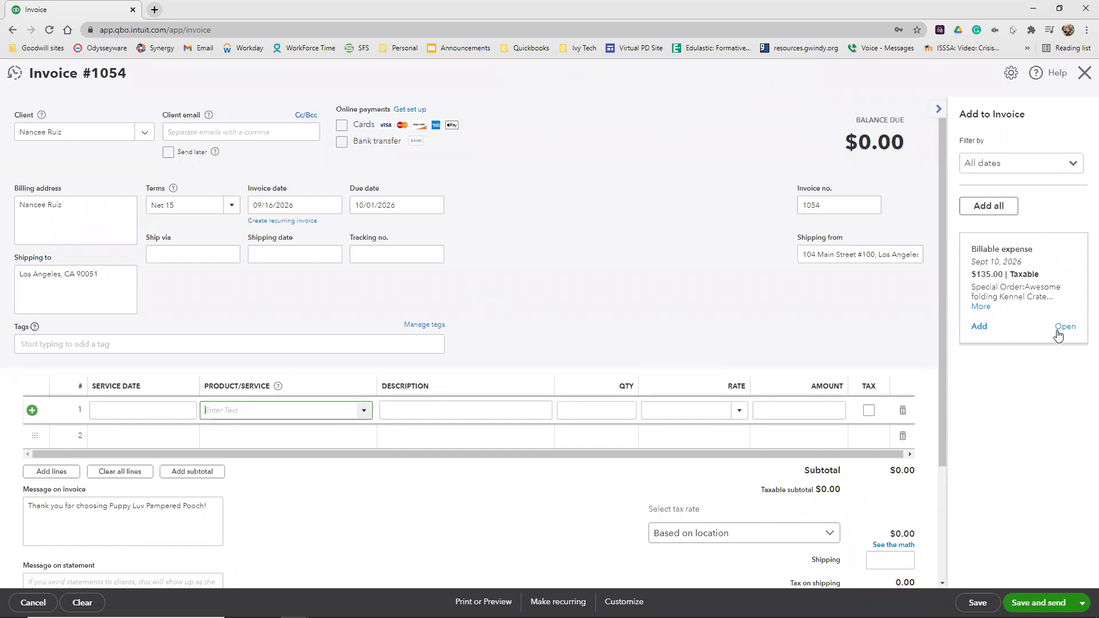
# Add the suggested Special Order billable expense to the invoice and set its rate to 120.
pyautogui.click(979, 327)
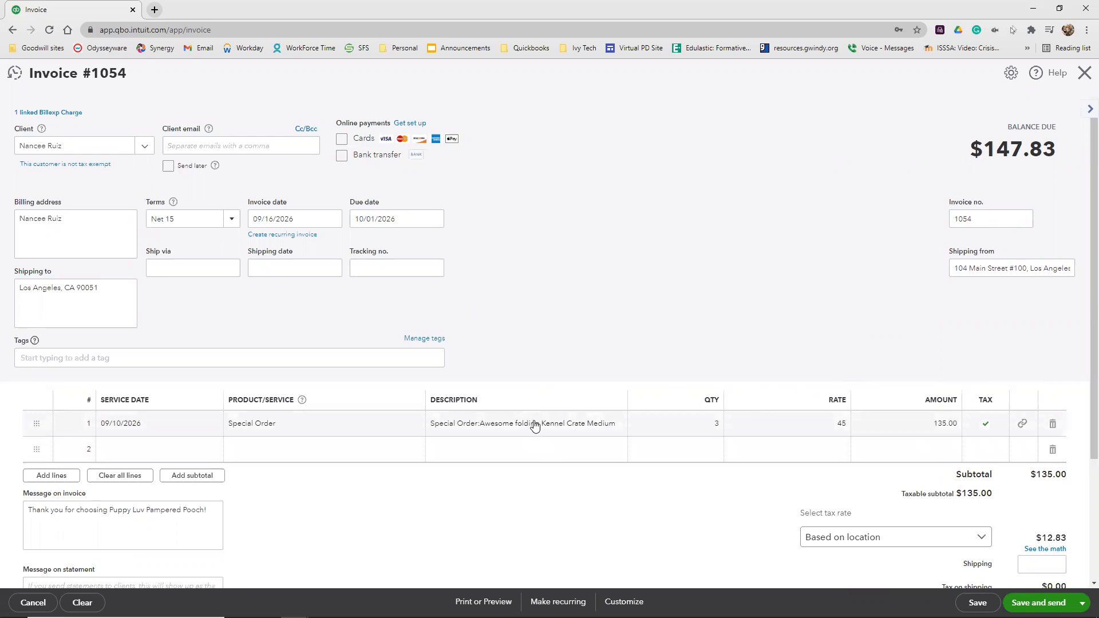
pyautogui.click(839, 427)
pyautogui.click(821, 424)
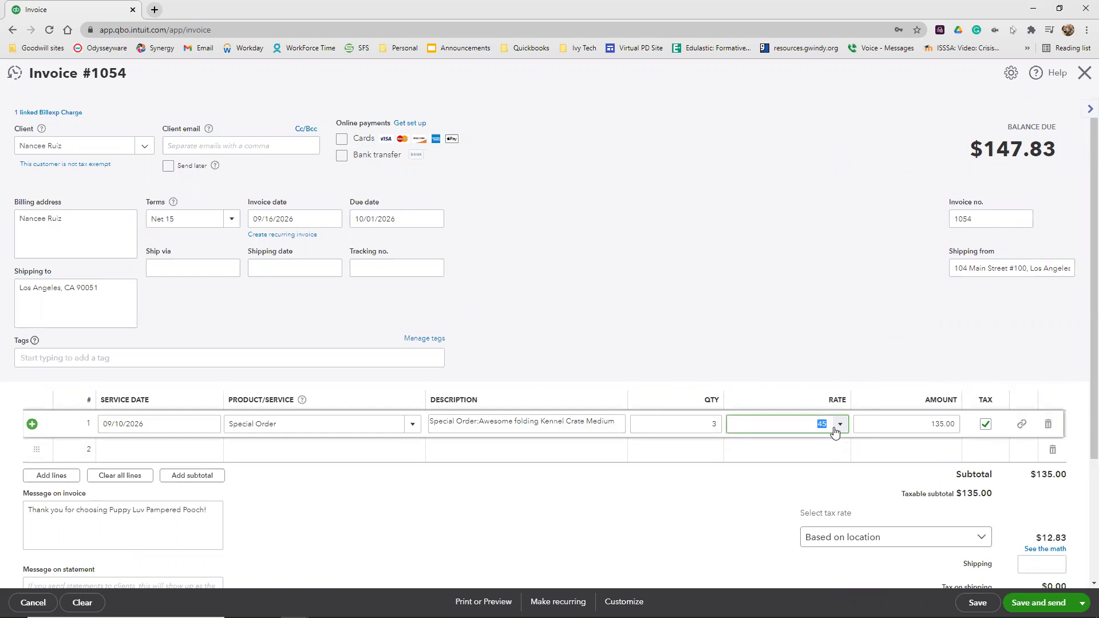
pyautogui.write('120')
pyautogui.click(828, 309)
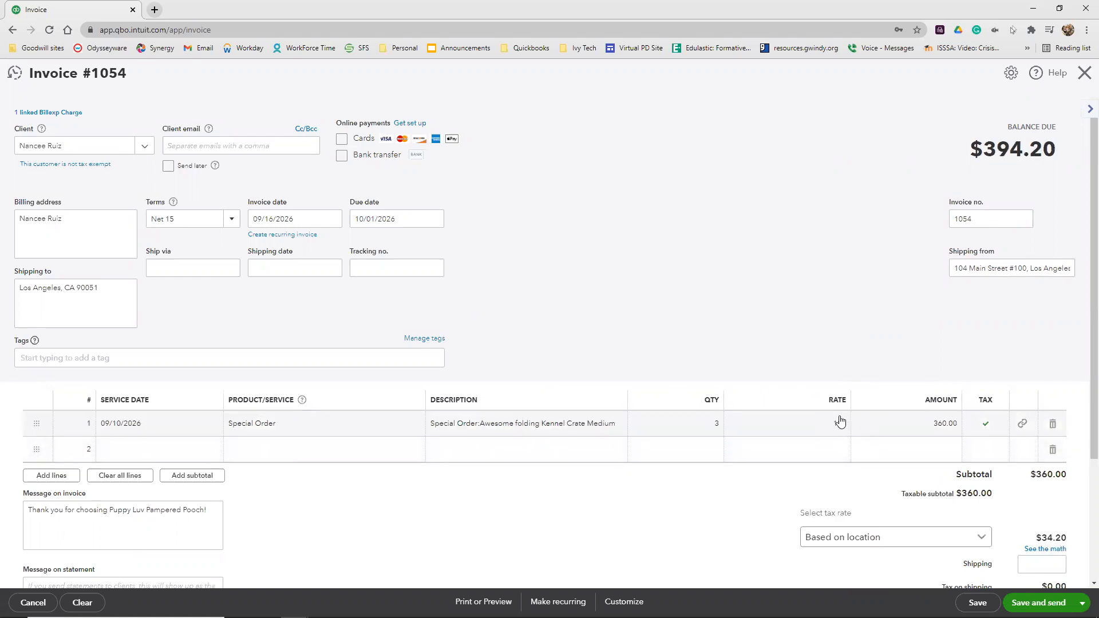
# Override the invoice's calculated sales tax with a 9% rate, giving "Other (or reason not listed)" as the reason.
pyautogui.scroll(-3, 841, 424)
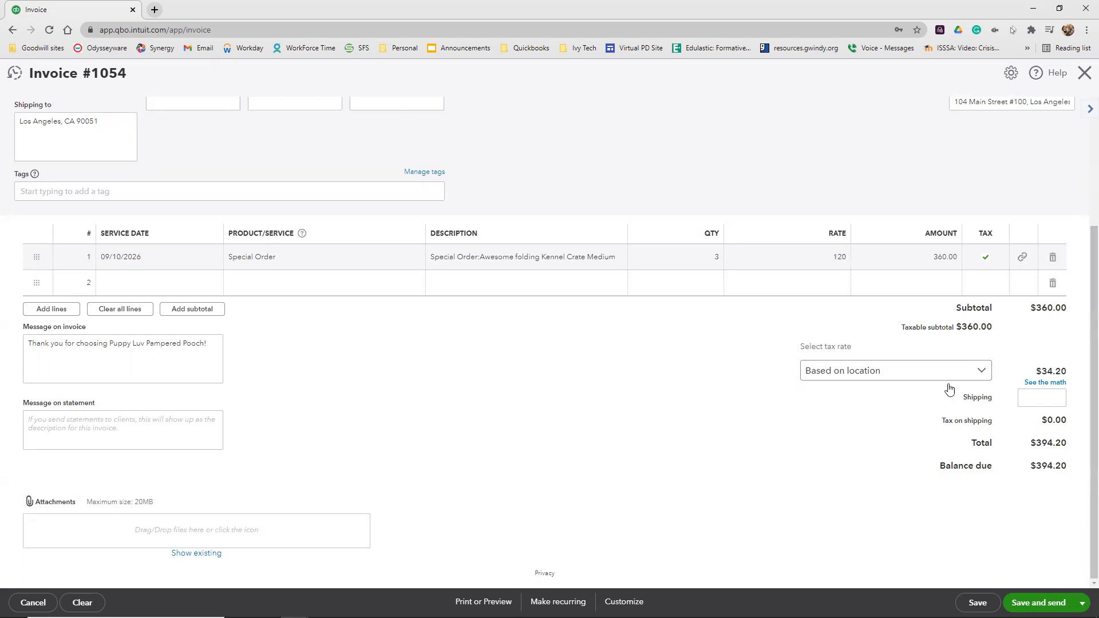
pyautogui.click(1061, 384)
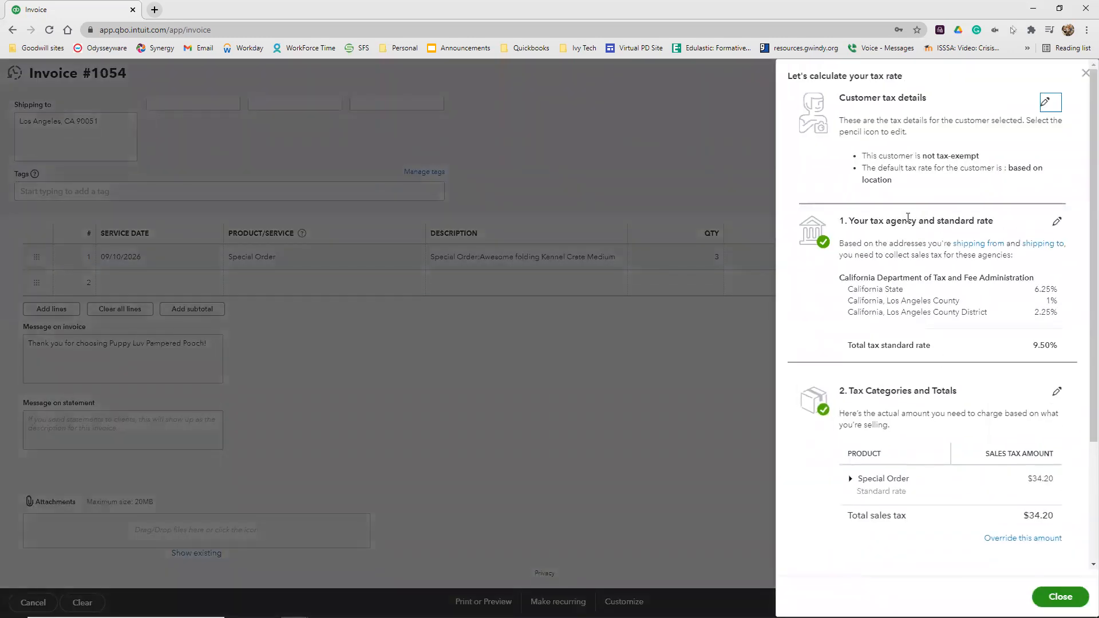
pyautogui.scroll(-1, 1011, 559)
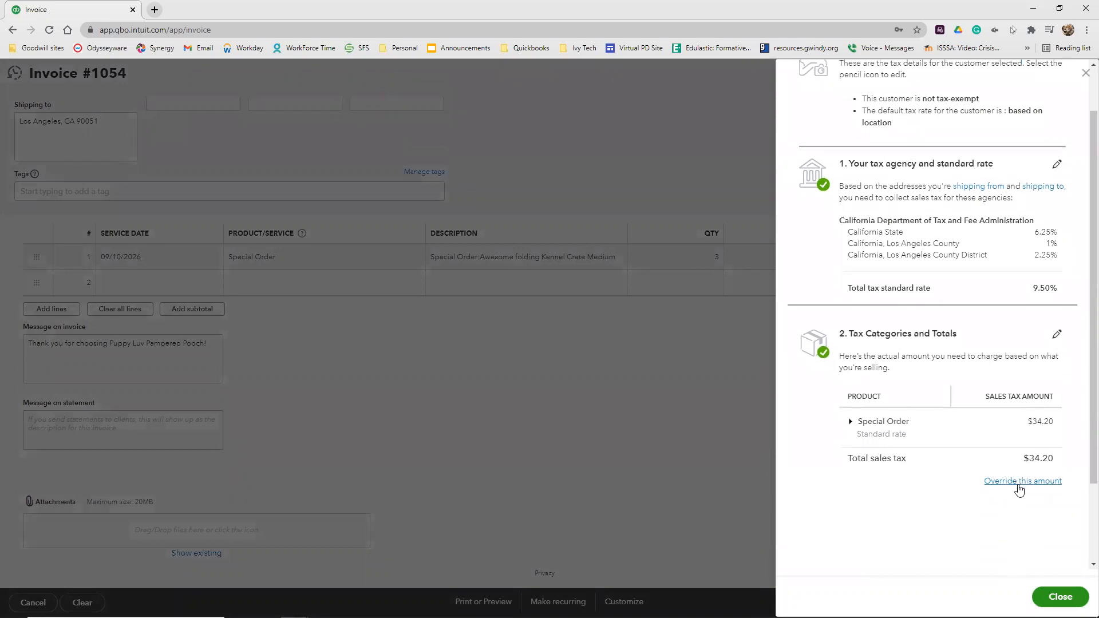
pyautogui.click(1022, 481)
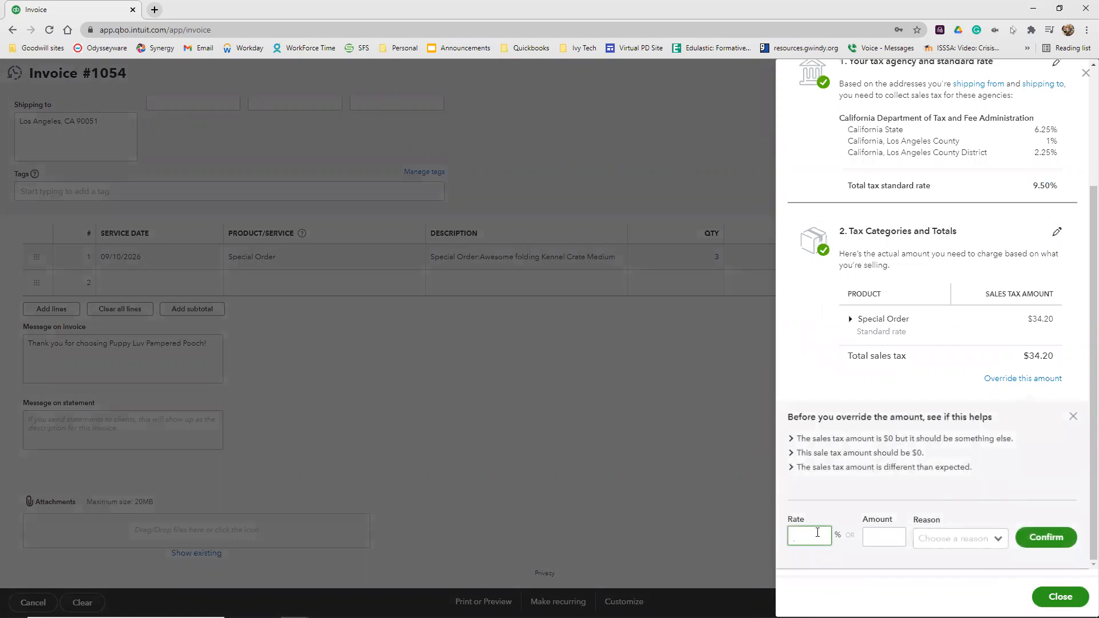
pyautogui.write('9')
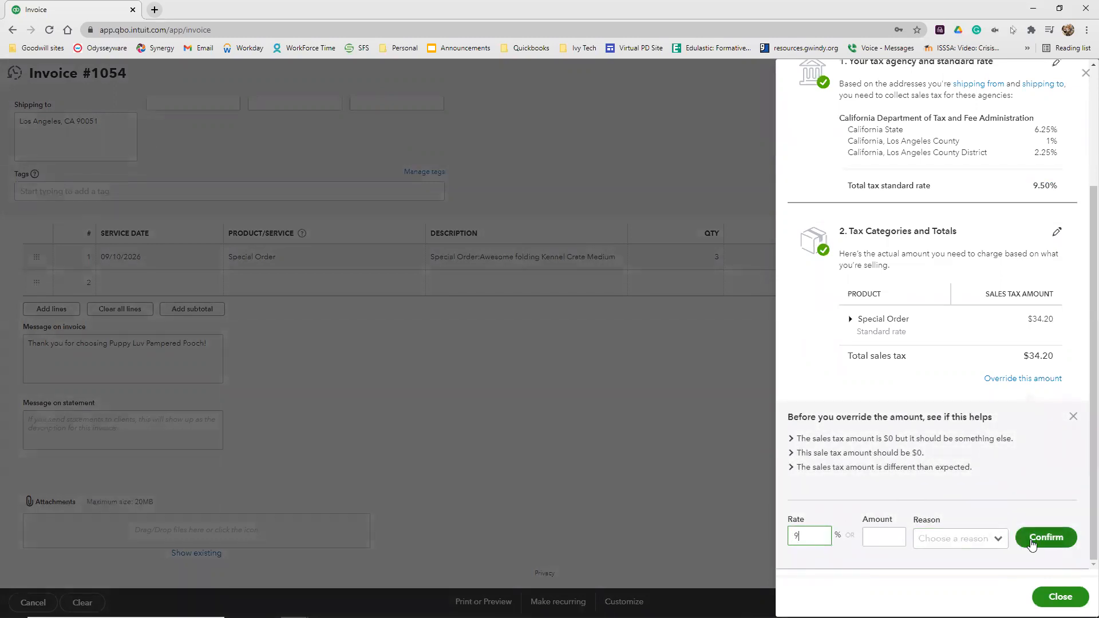
pyautogui.click(944, 538)
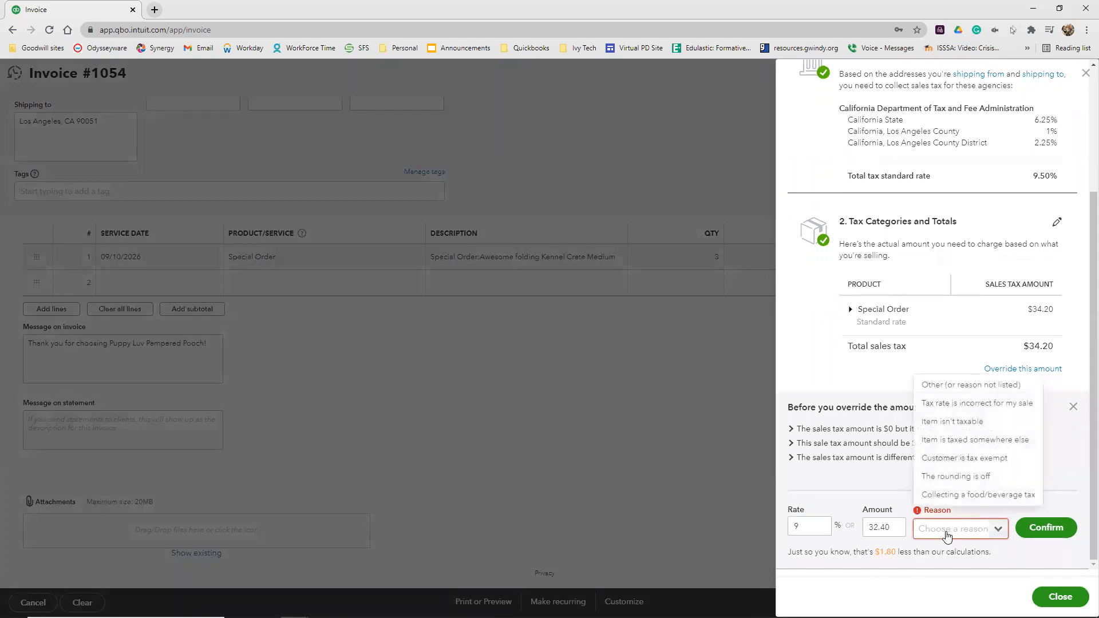
pyautogui.click(979, 387)
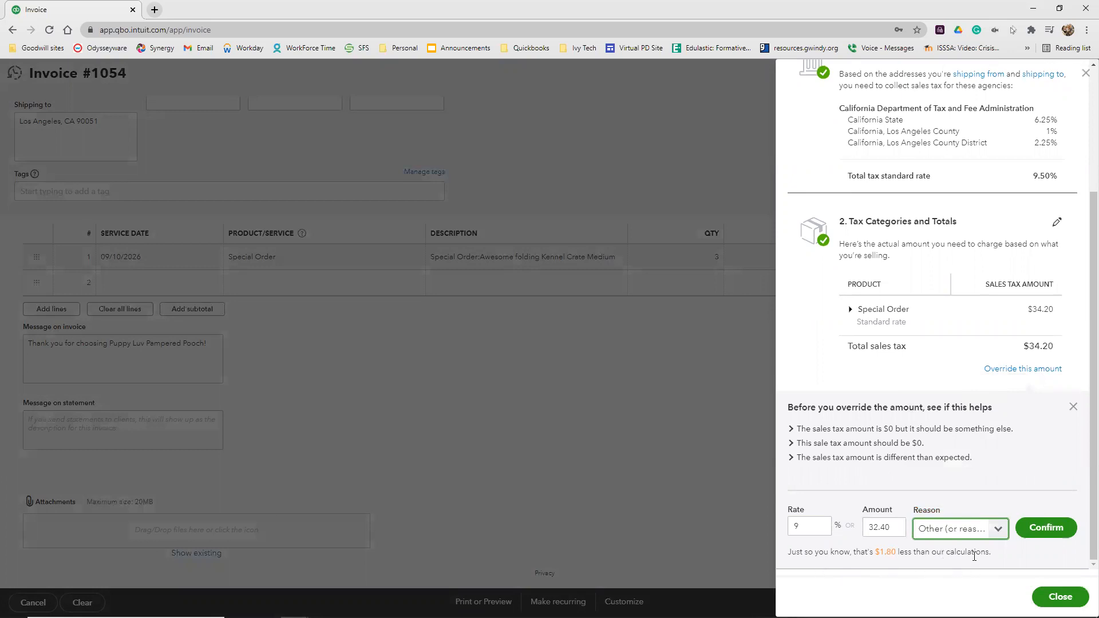
pyautogui.click(1045, 535)
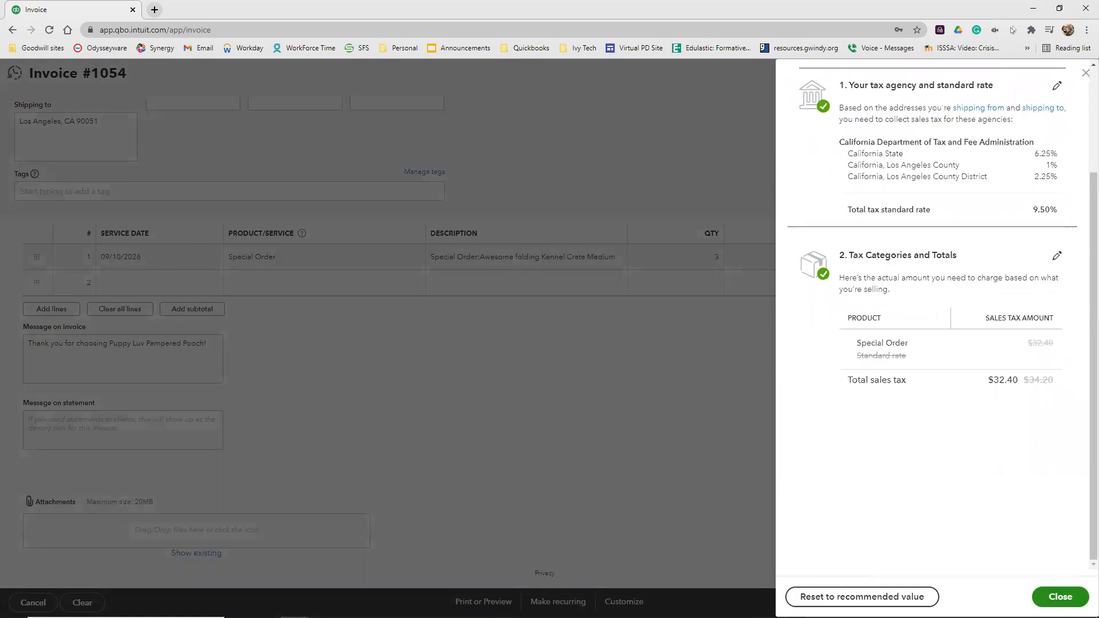
pyautogui.click(1059, 597)
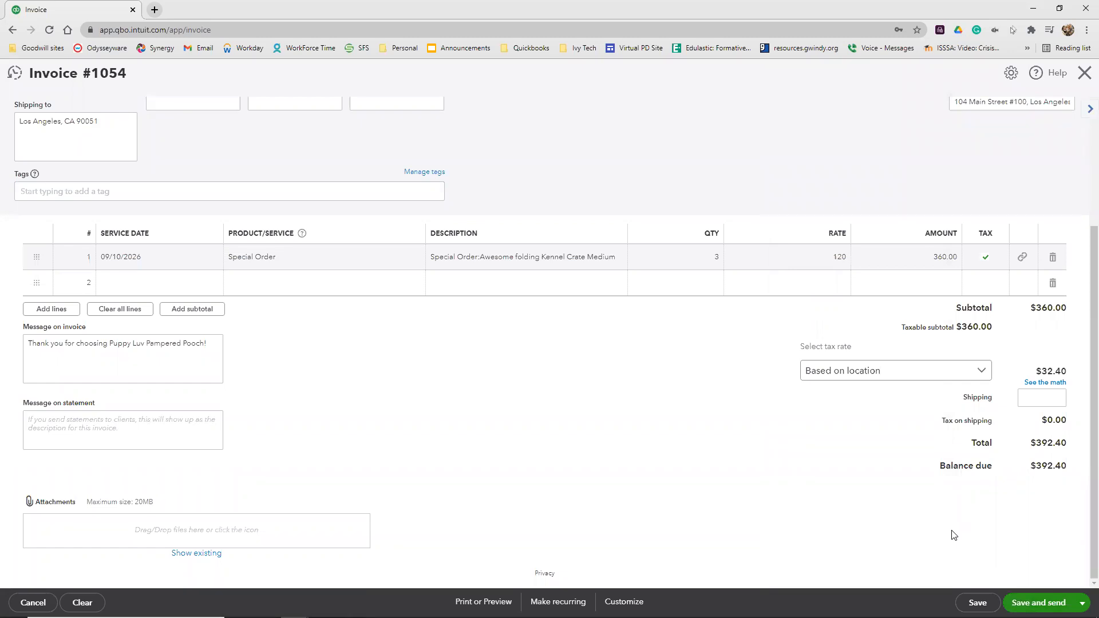
# Check the invoice's balance due, then save and close the invoice.
pyautogui.moveTo(1028, 466); pyautogui.dragTo(1074, 469)
pyautogui.scroll(3, 1006, 394)
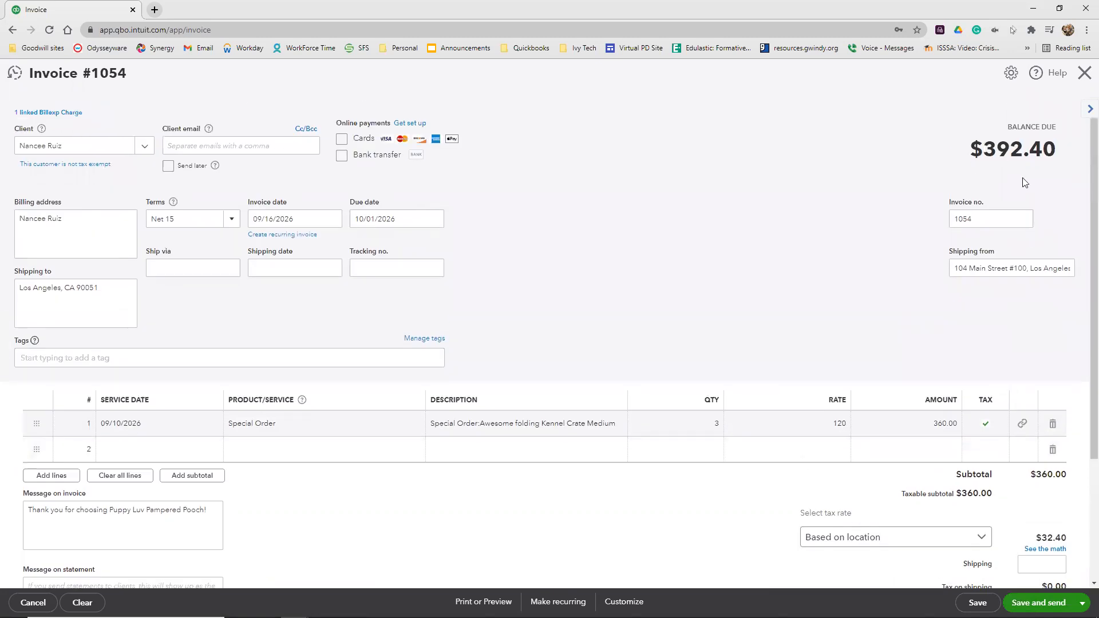
pyautogui.moveTo(967, 150); pyautogui.dragTo(1055, 150)
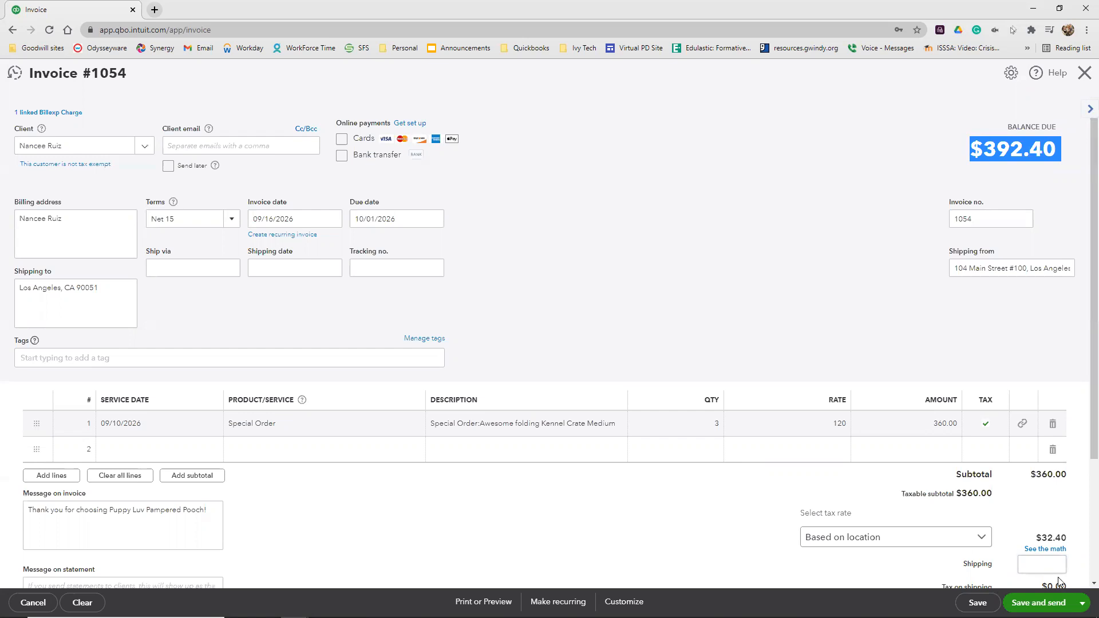
pyautogui.click(1081, 603)
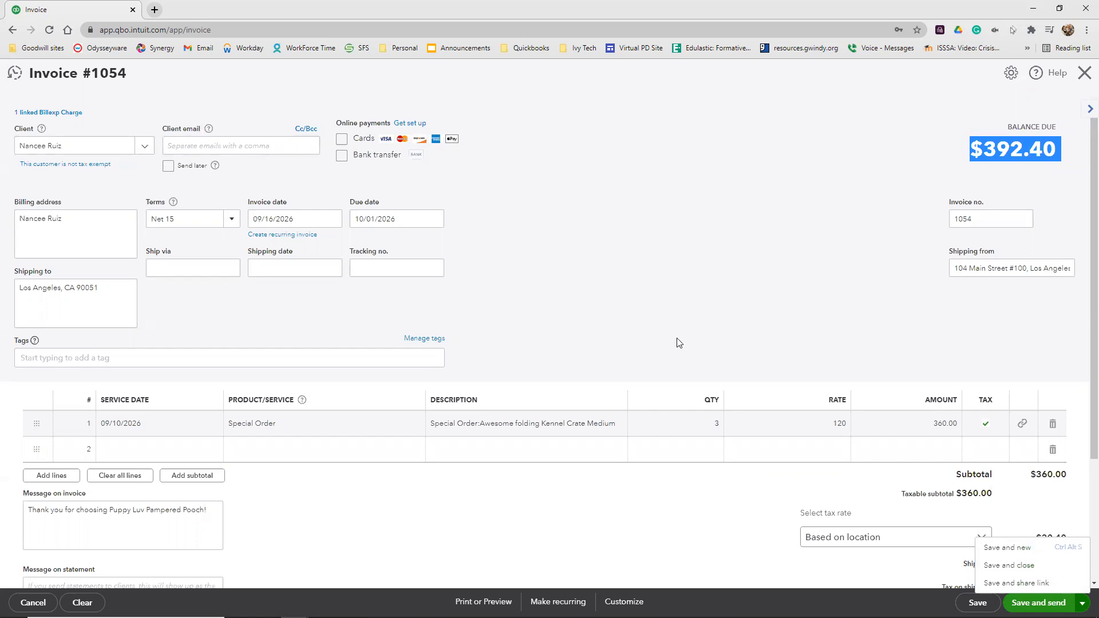
pyautogui.click(1026, 566)
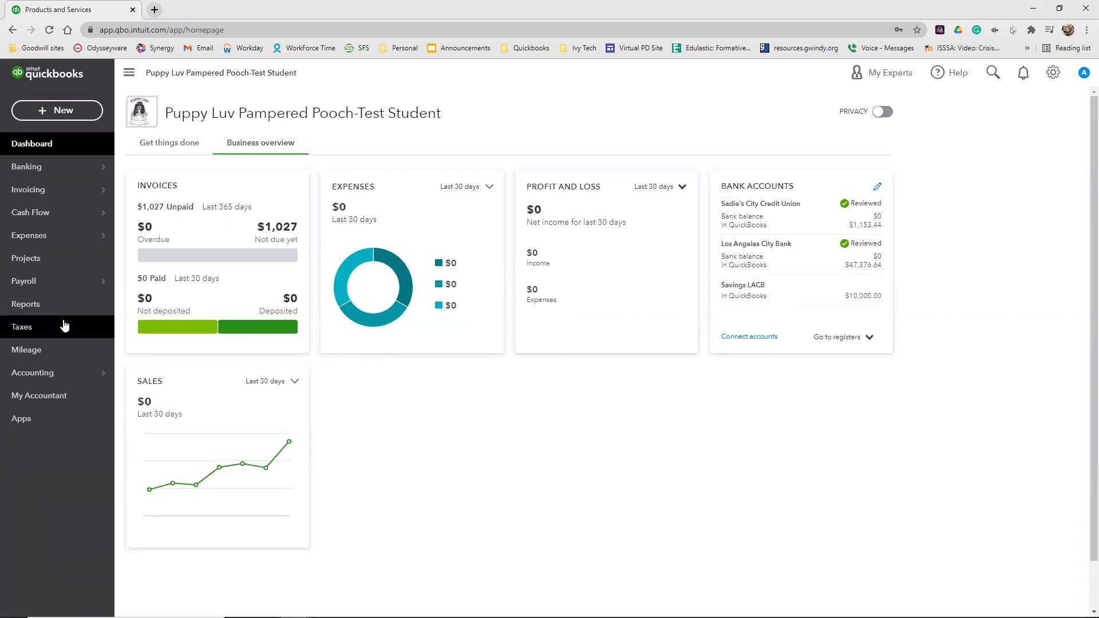
# Search the standard reports for "Purch" and open the Purchases by Product/Service Detail report.
pyautogui.click(53, 311)
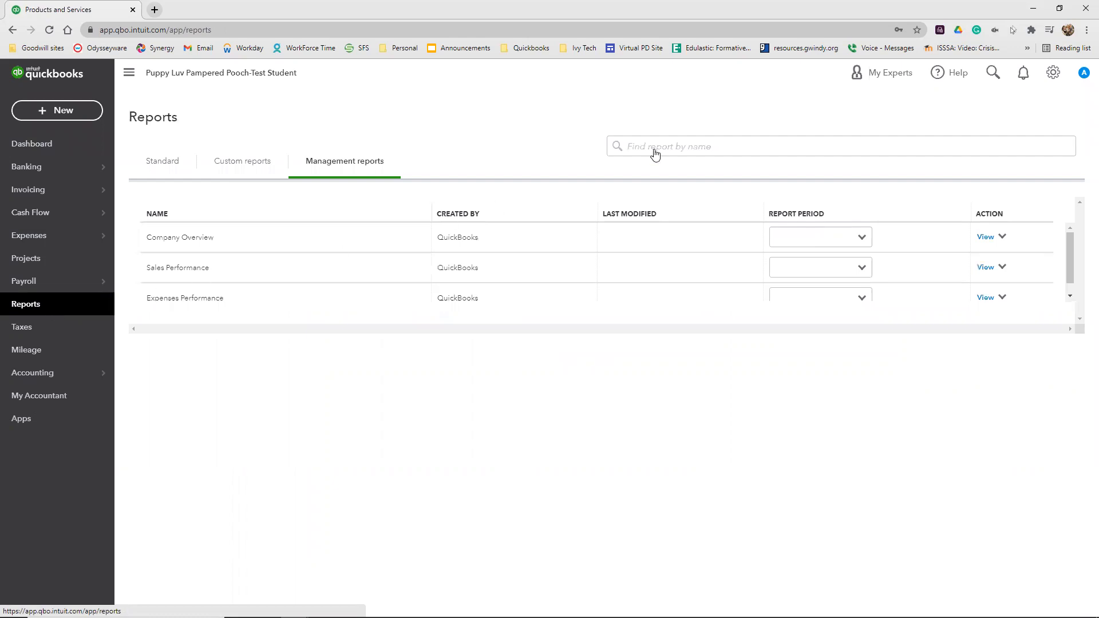
pyautogui.click(158, 166)
pyautogui.click(682, 148)
pyautogui.write('Purch')
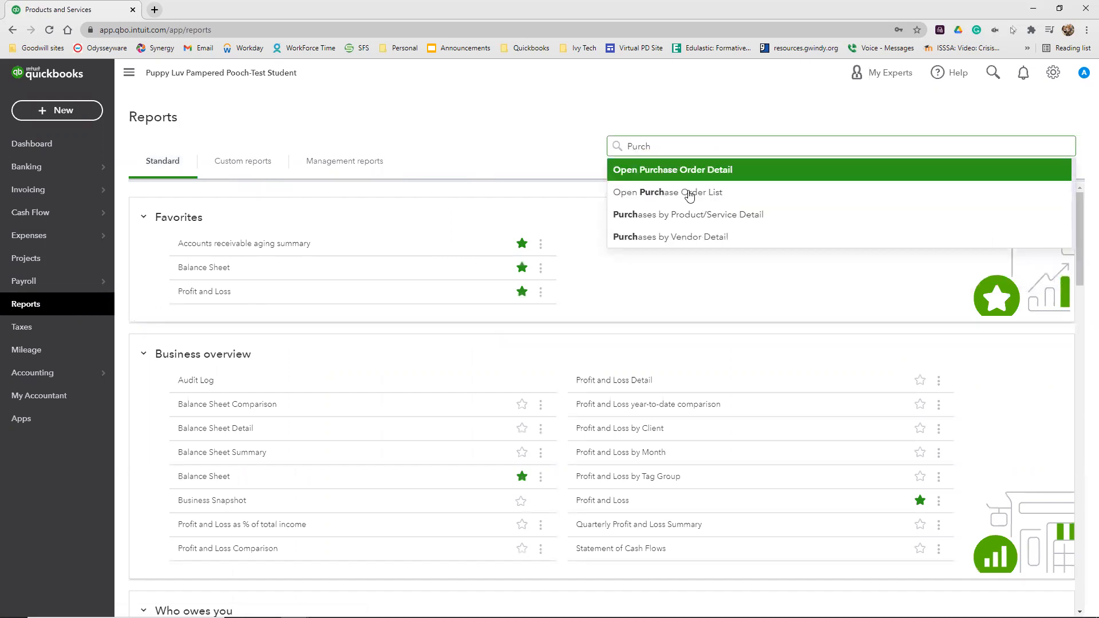
pyautogui.click(693, 215)
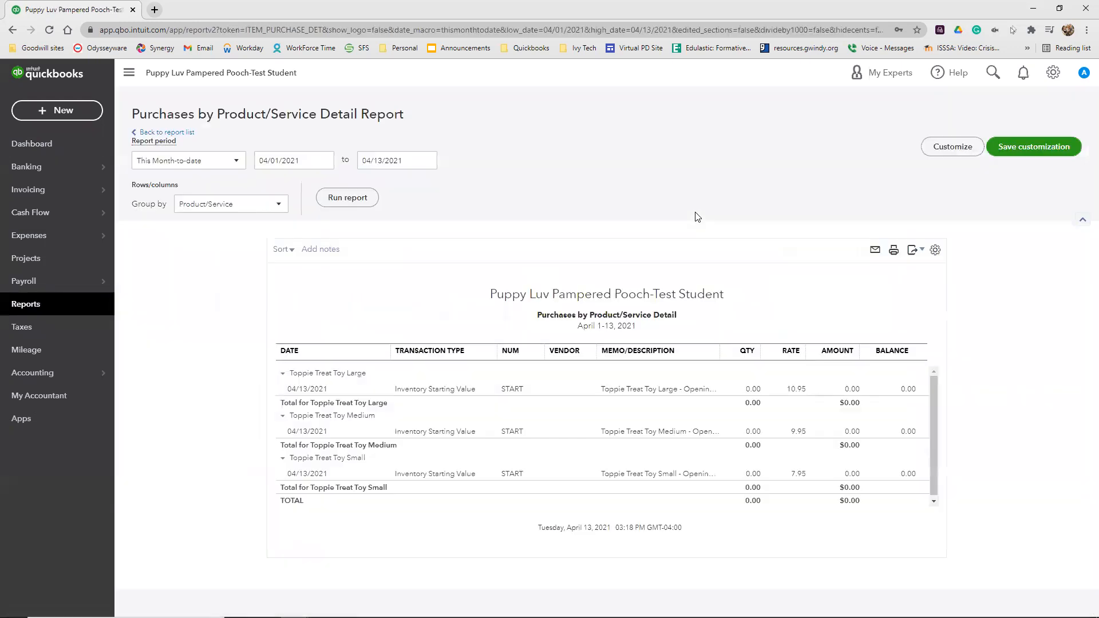
# Run the purchases report for the period 09/01/2026 to 09/10/2026.
pyautogui.click(316, 155)
pyautogui.write('9/01/2026')
pyautogui.click(400, 163)
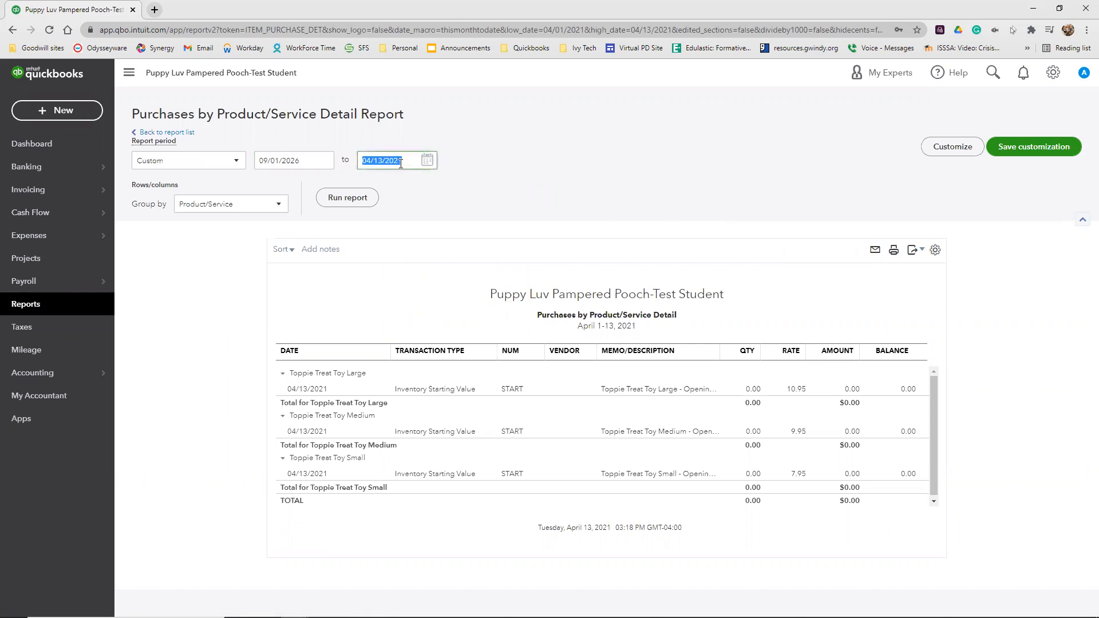
pyautogui.write('9/20')
pyautogui.press('BackSpace')
pyautogui.press('BackSpace')
pyautogui.write('10/2062')
pyautogui.press('BackSpace')
pyautogui.write('26')
pyautogui.click(360, 203)
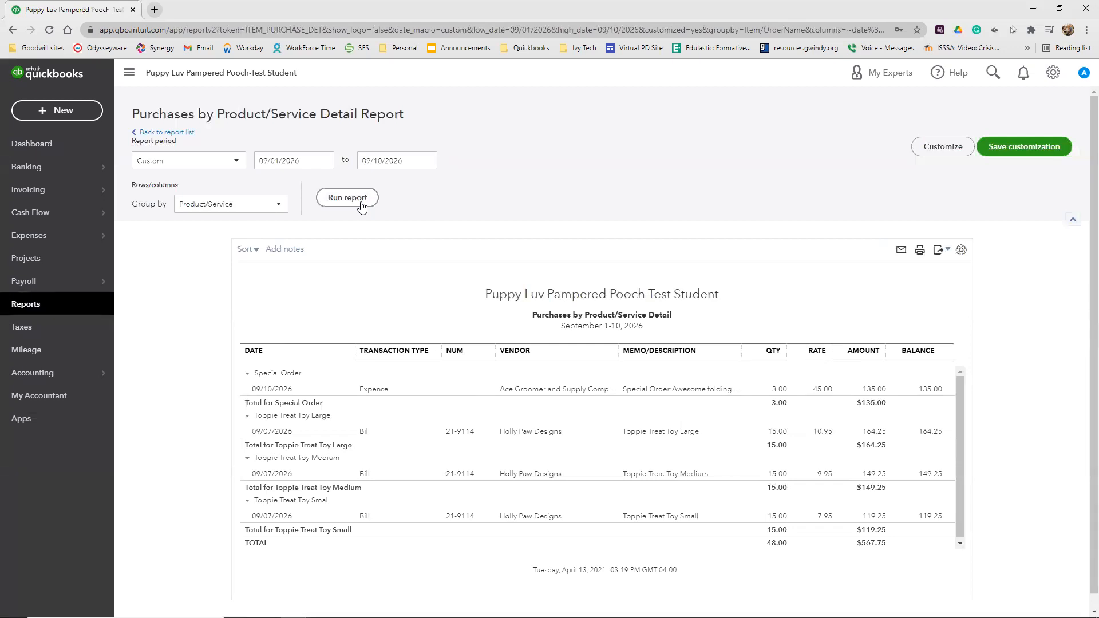
# Export the Purchases by Product/Service Detail report as a PDF and open the downloaded file.
pyautogui.scroll(-1, 621, 269)
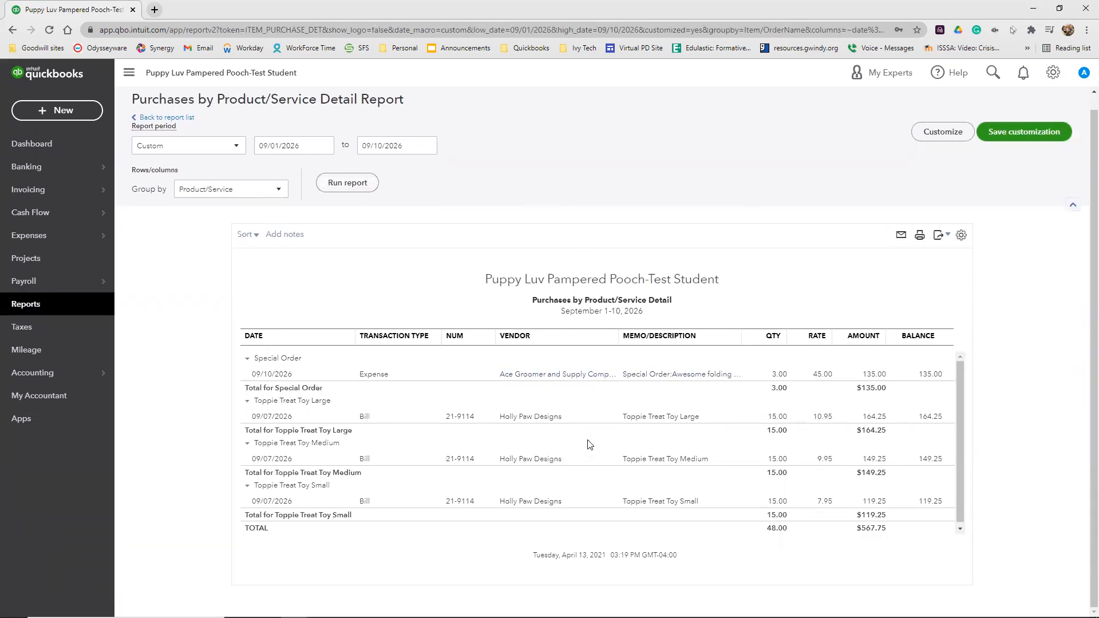
pyautogui.click(939, 240)
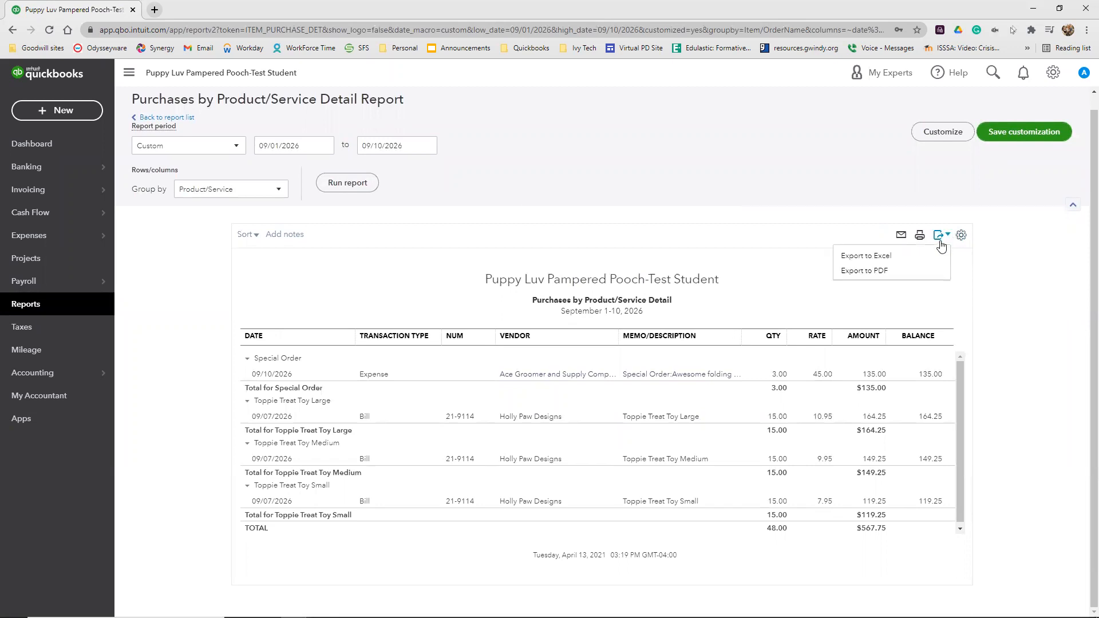
pyautogui.click(905, 271)
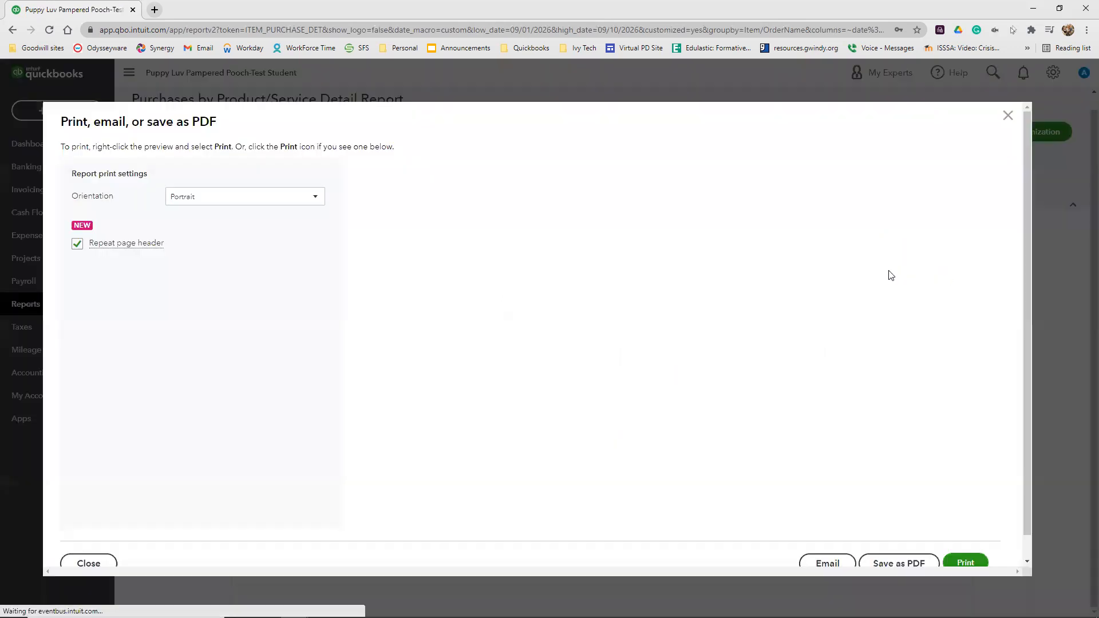
pyautogui.scroll(-1, 769, 321)
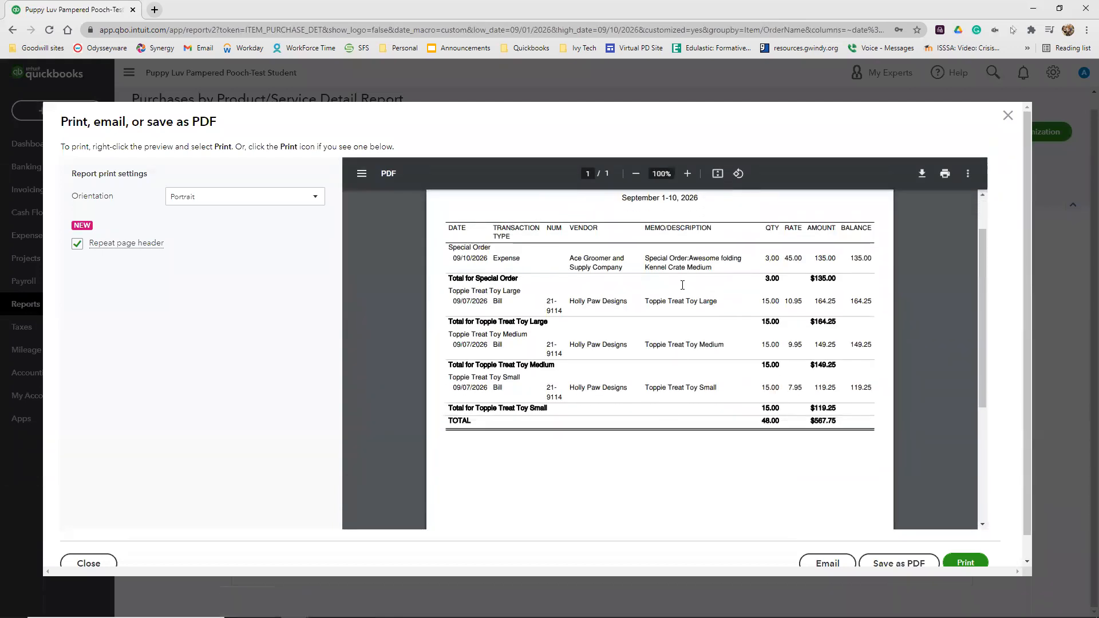
pyautogui.click(899, 563)
pyautogui.click(49, 598)
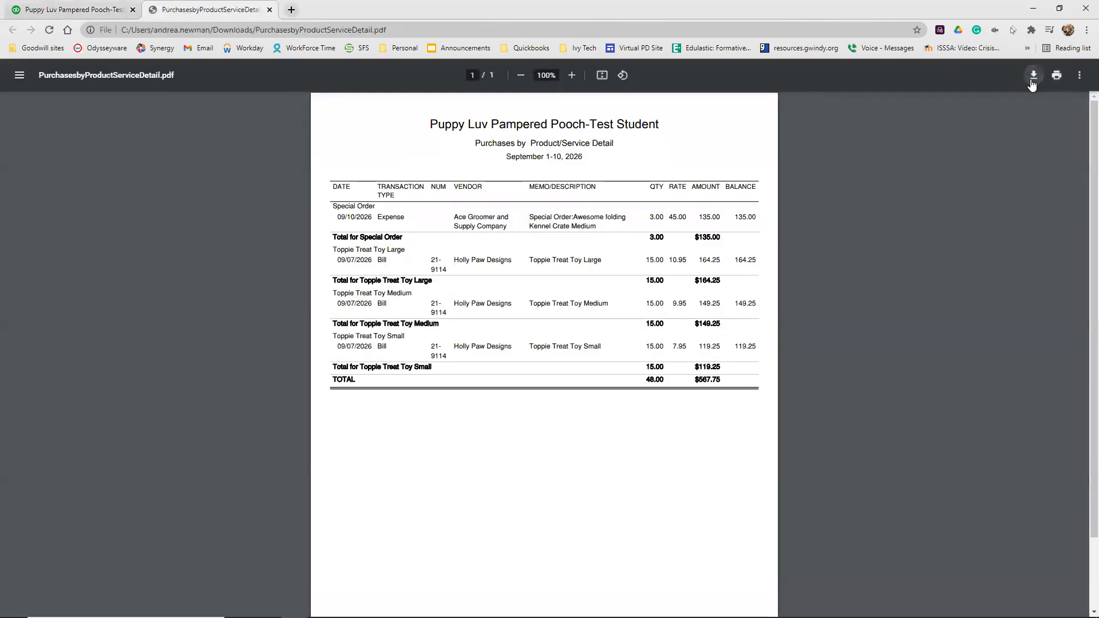
# Save a copy of the PDF in the QuickBook Saved Files folder as "CH07 Purchases by Product.Service Detail".
pyautogui.click(1032, 75)
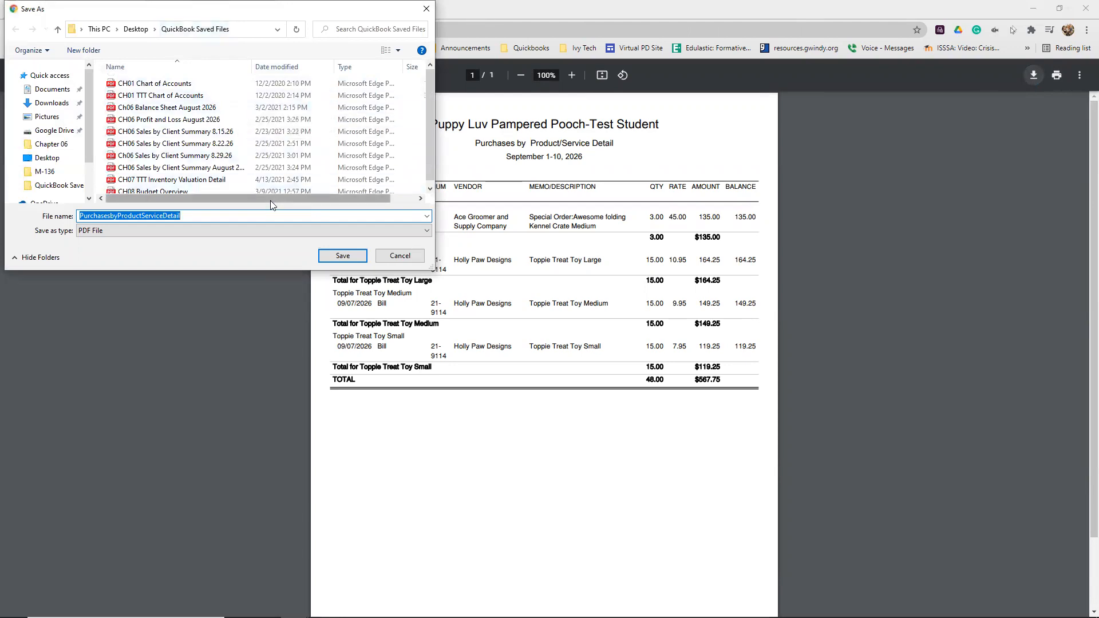
pyautogui.write('CH')
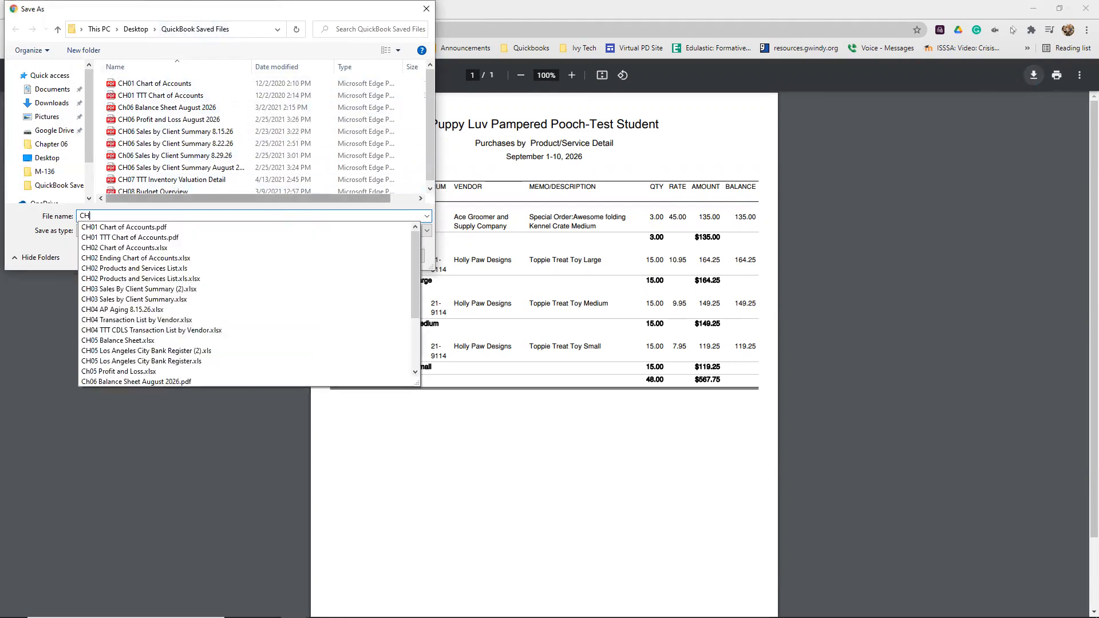
pyautogui.write('07')
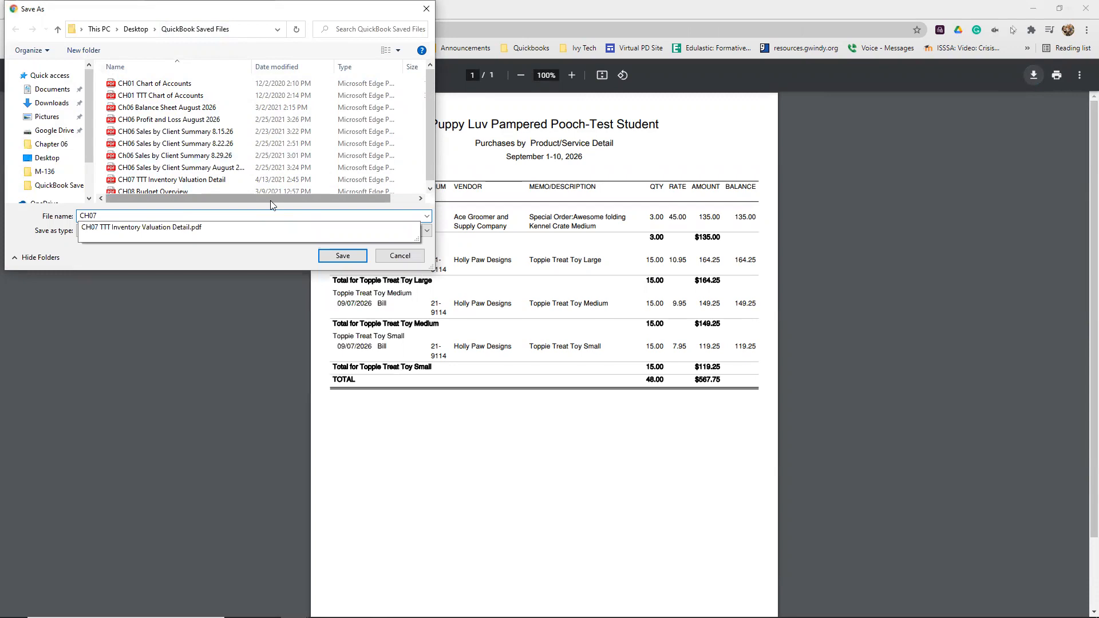
pyautogui.write(' Purchases by P')
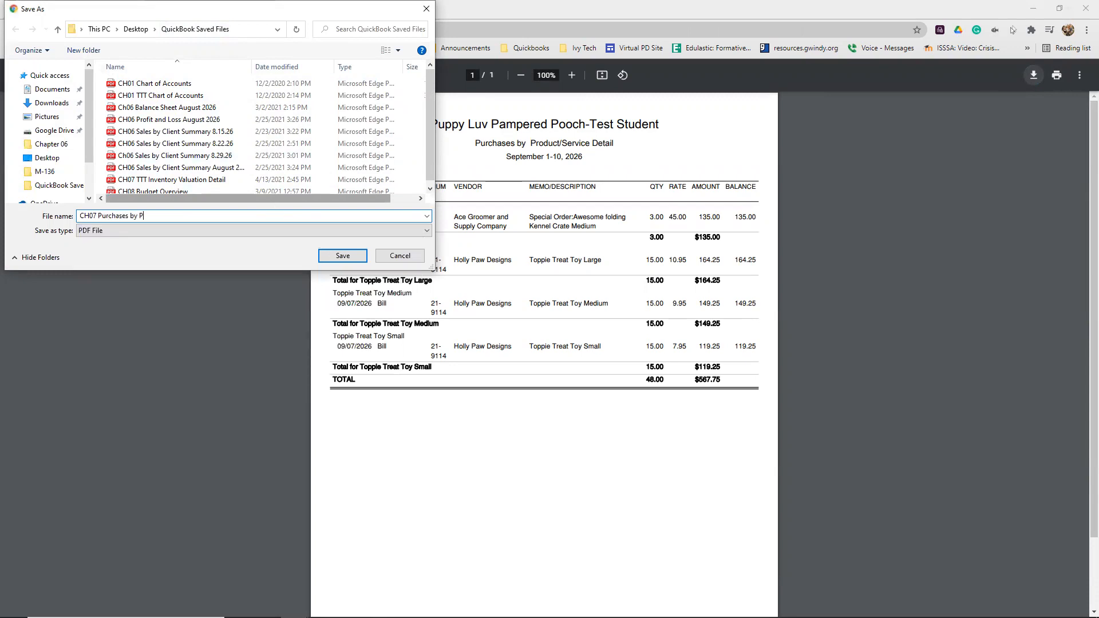
pyautogui.write('roduct Detail')
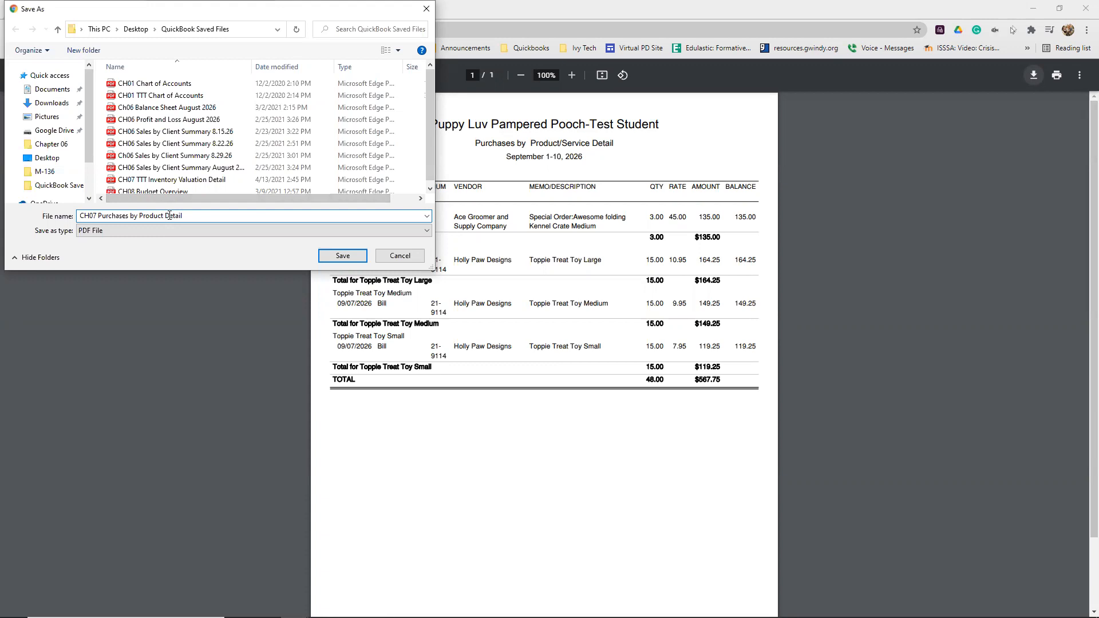
pyautogui.write('.Service')
pyautogui.click(337, 257)
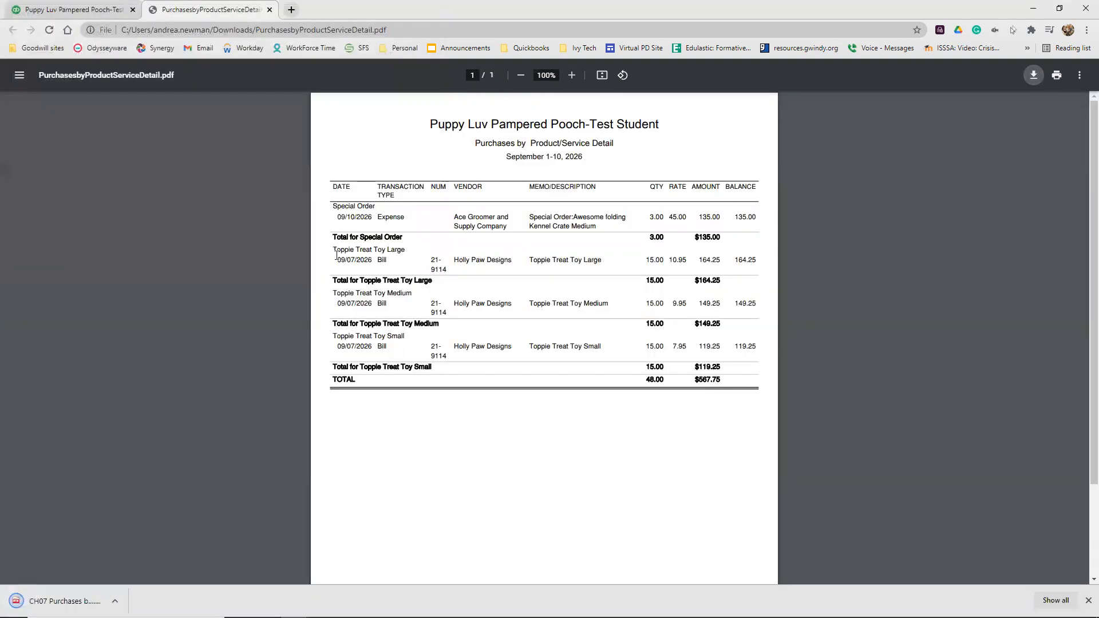